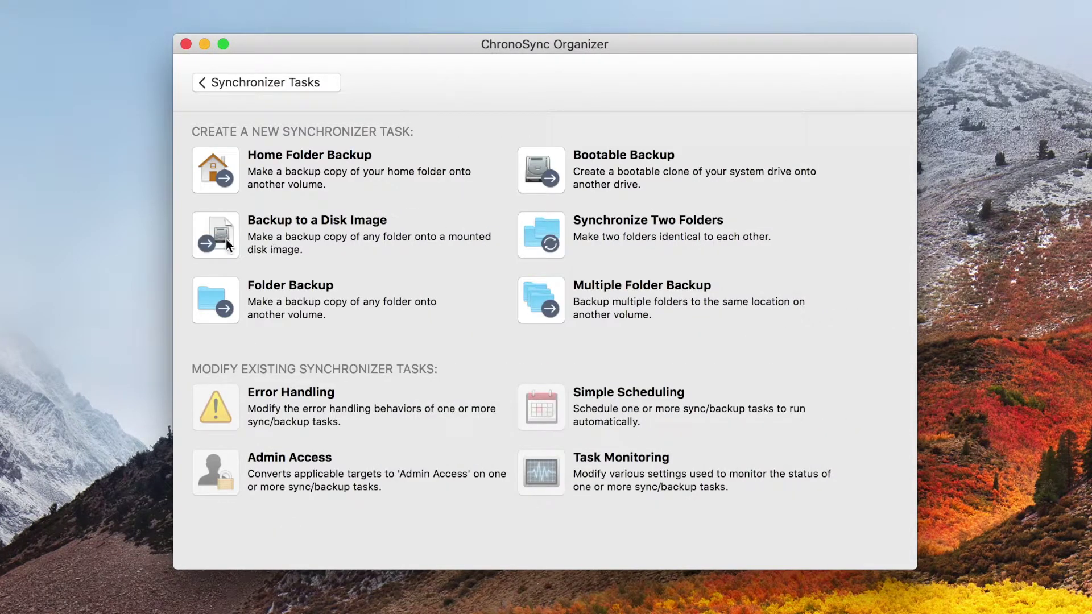
Start a Backup to a Disk Image task with the Pictures folder as its source
click(227, 245)
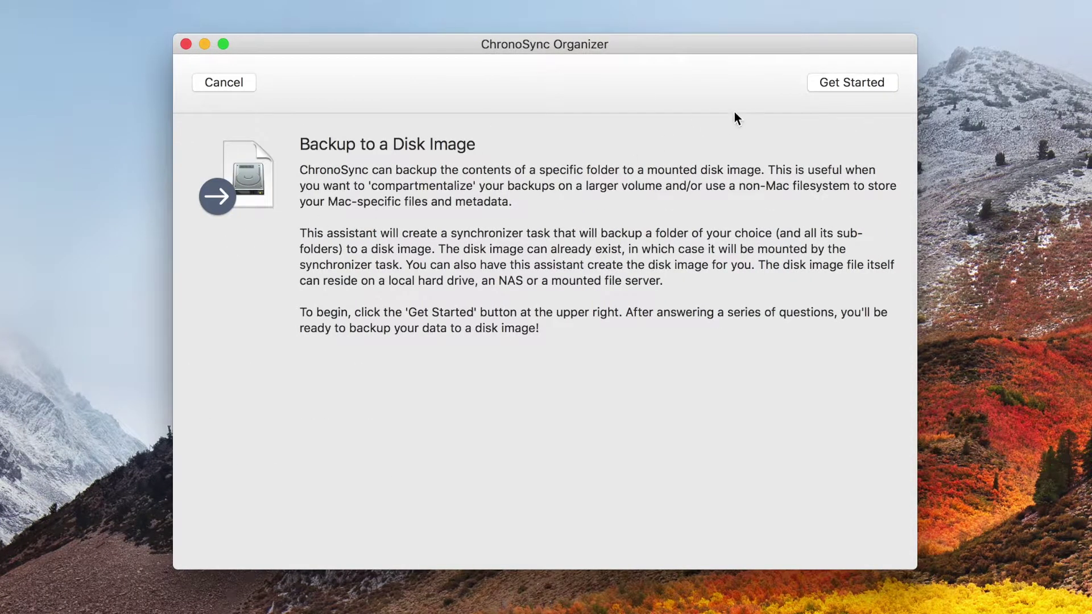
click(842, 87)
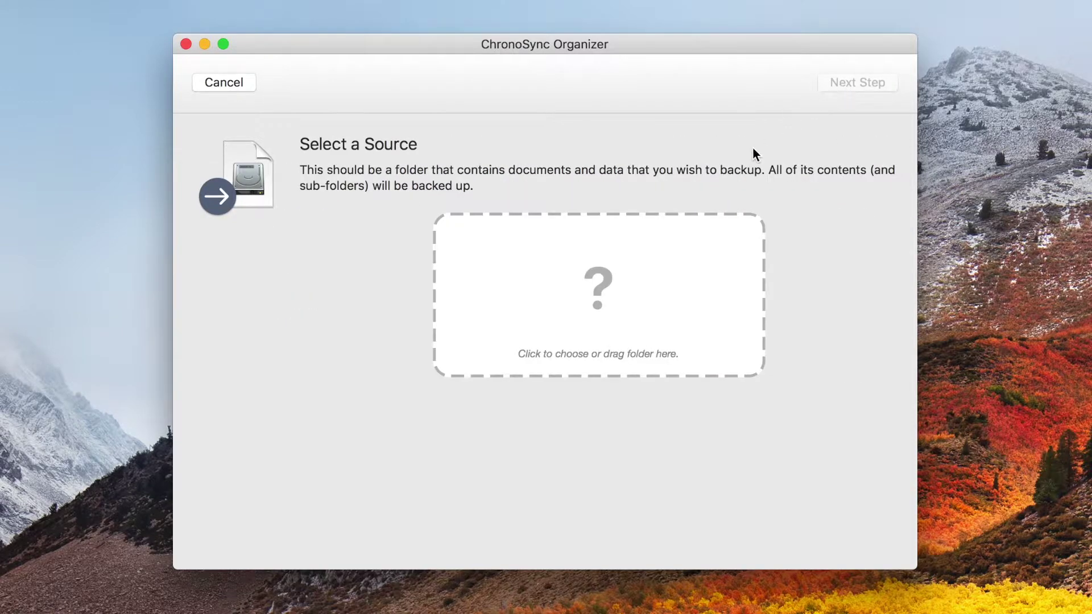
click(645, 275)
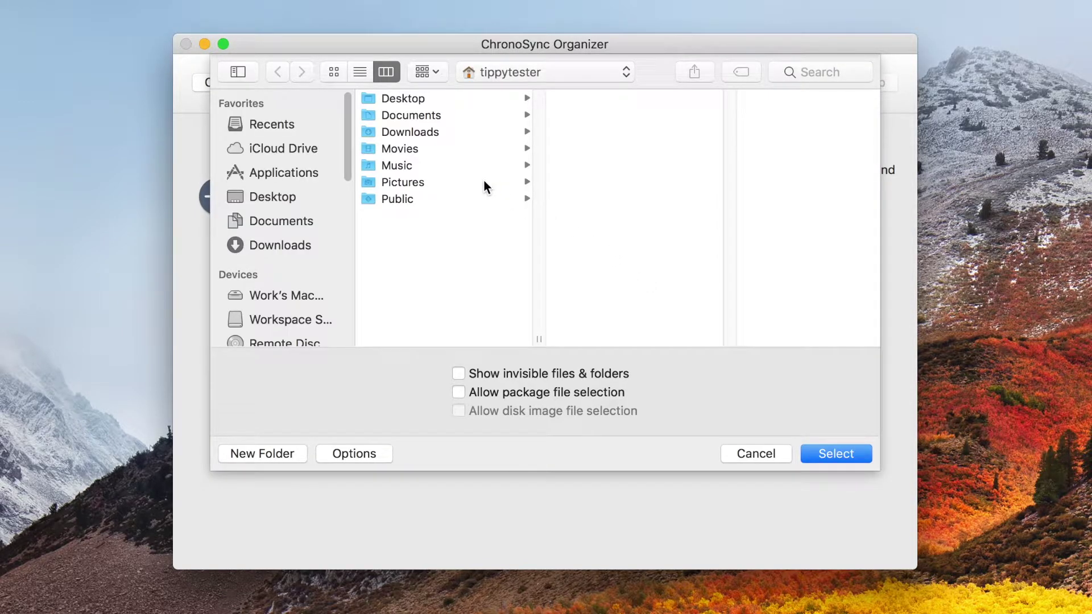
click(484, 183)
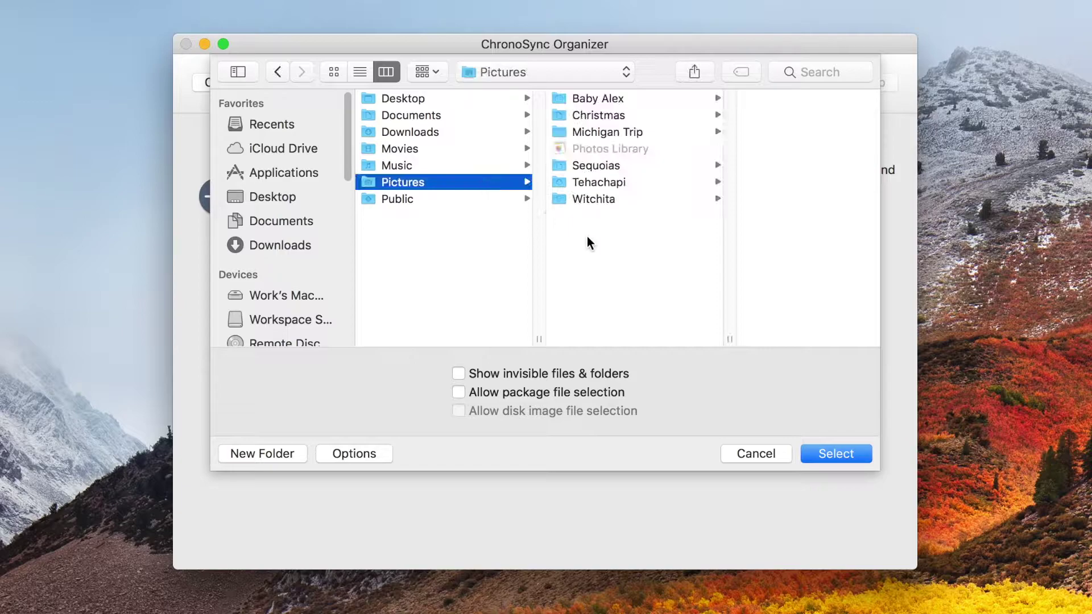
click(825, 453)
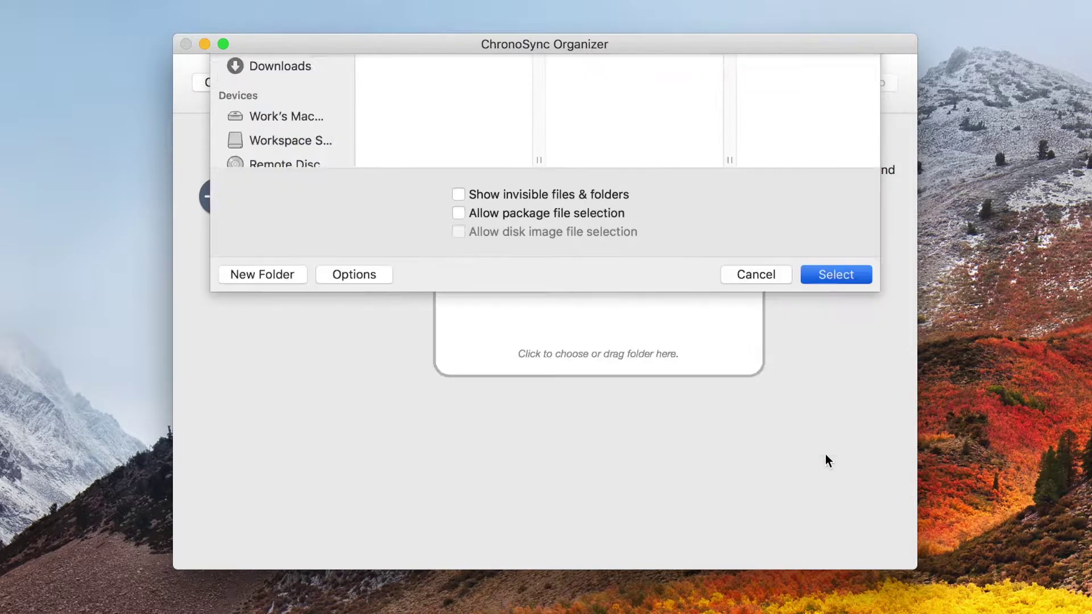
click(855, 83)
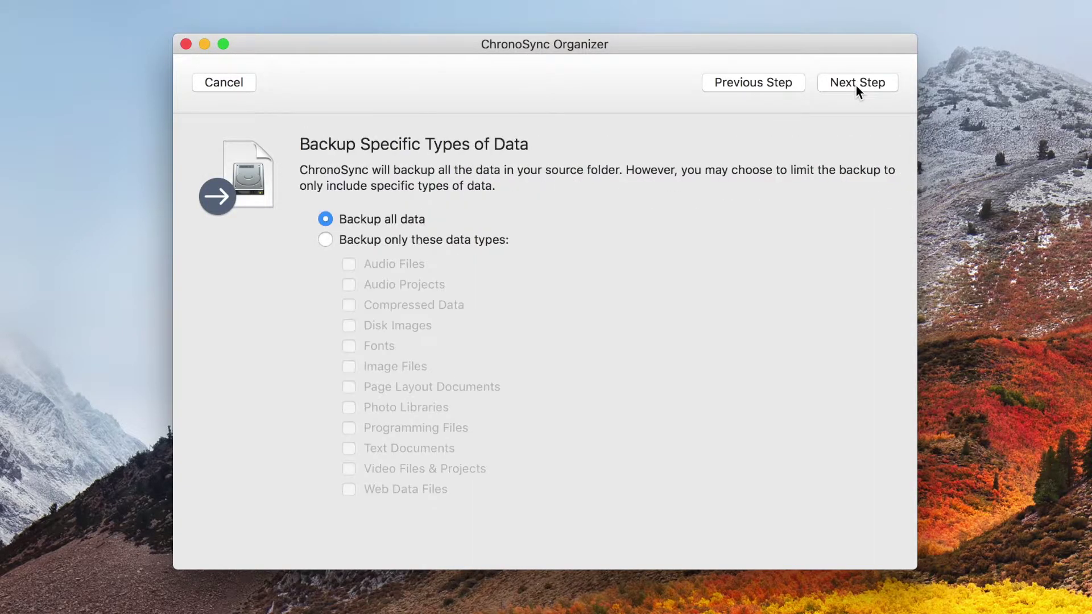
Back up all data to a new image 'Pictures Backup', sized Source + 200%, AES-128 encrypted
click(856, 83)
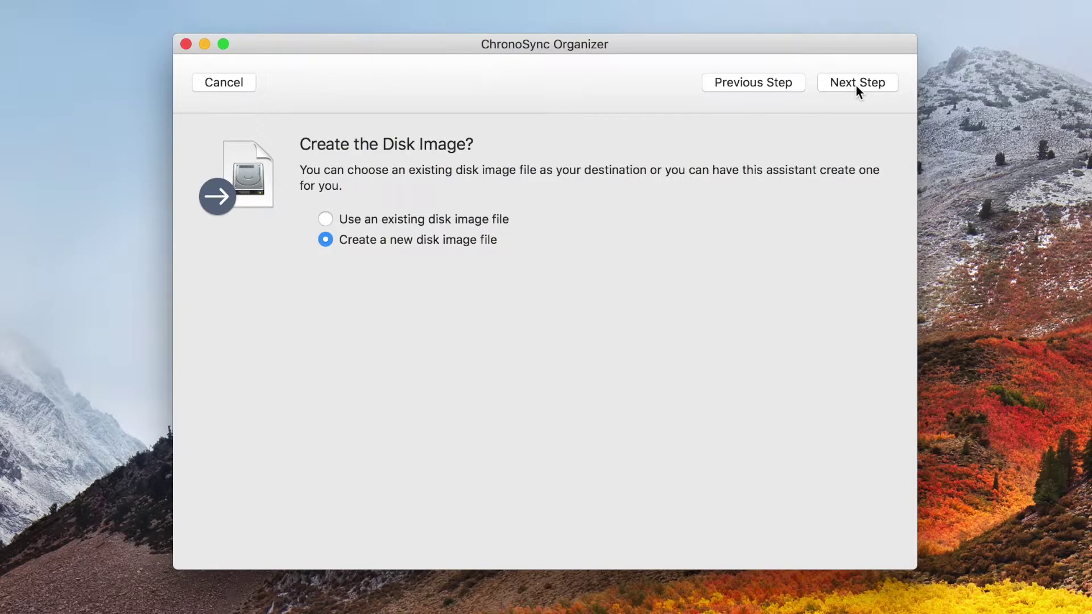
click(855, 83)
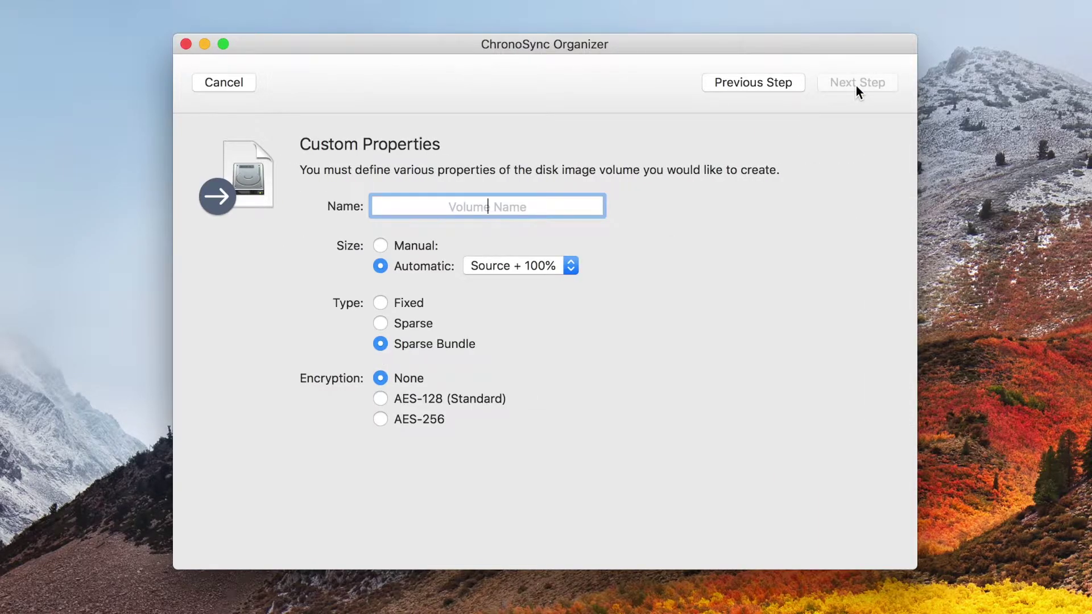
text(Pictures Backup)
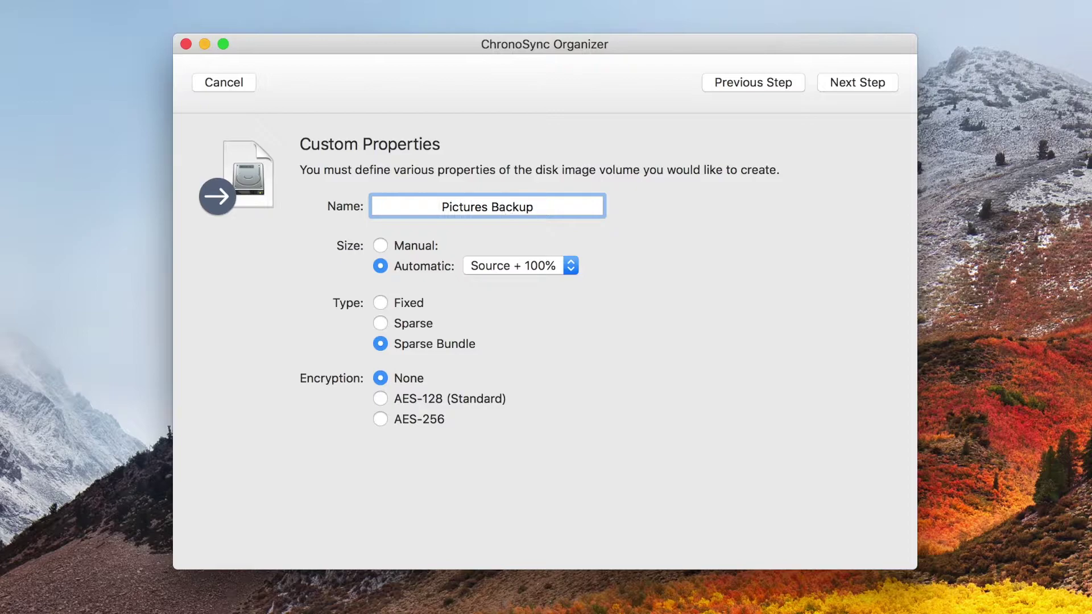
click(564, 267)
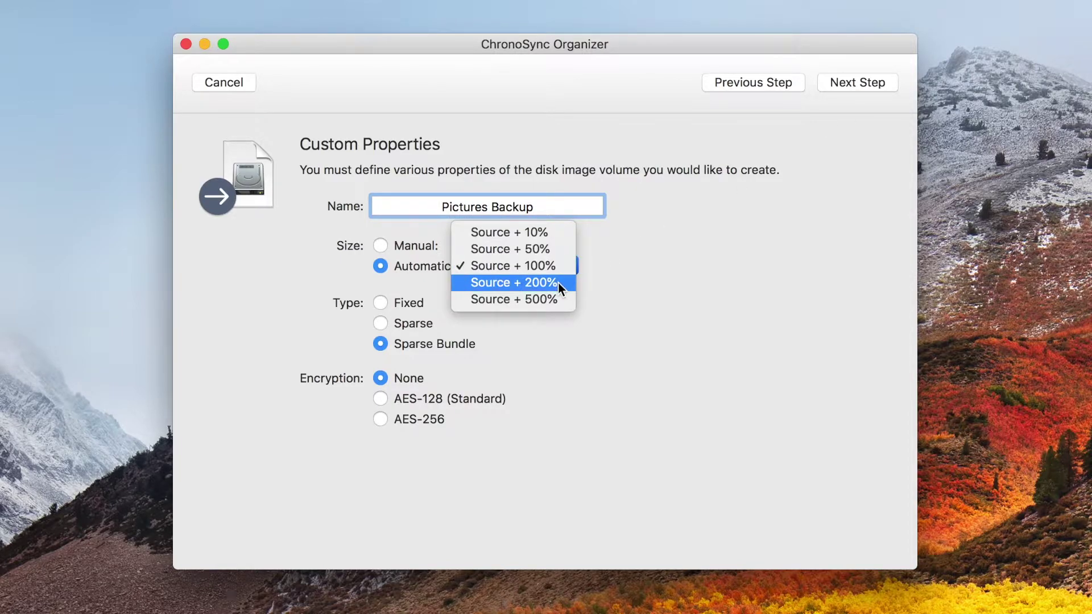
click(557, 282)
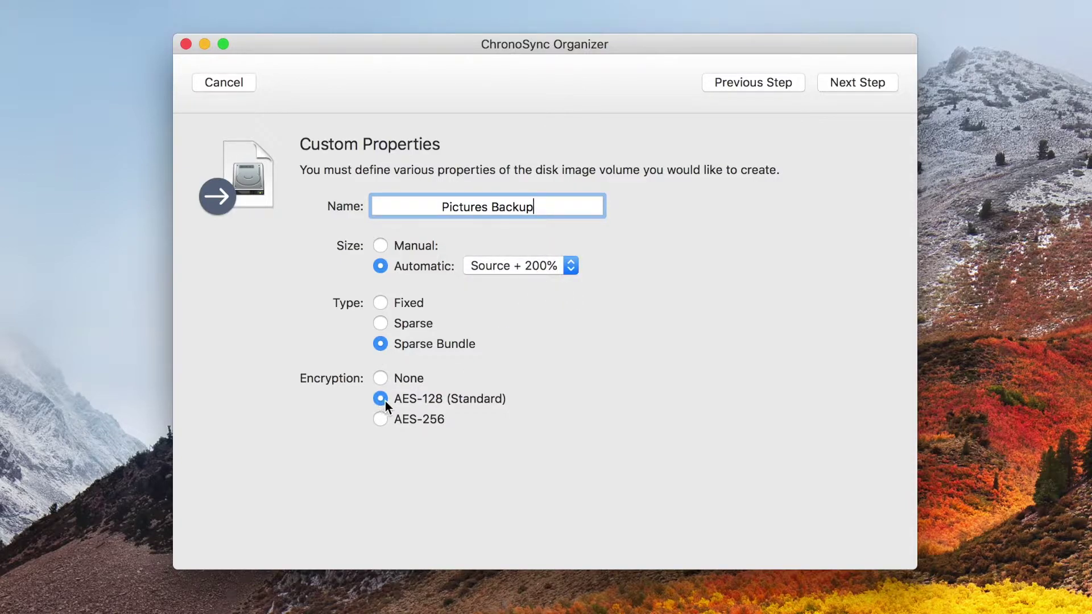
click(844, 86)
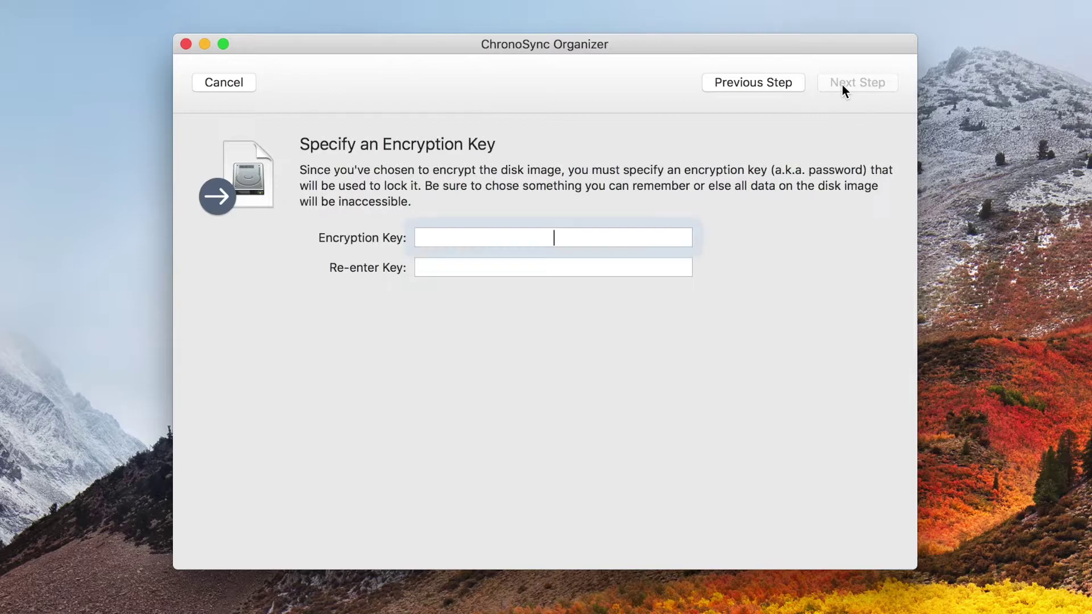
Enter and confirm the disk image's encryption key
text(••••••••)
key(Tab)
text(••••••••)
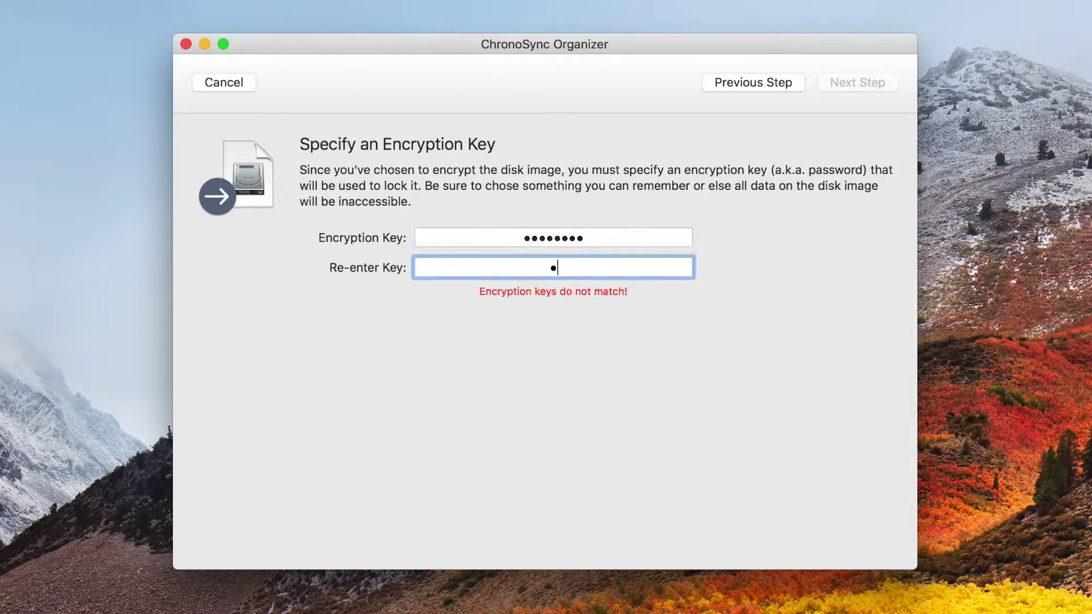
Save the image to the Disk Image Backups folder on Yo-Yo HD
click(860, 82)
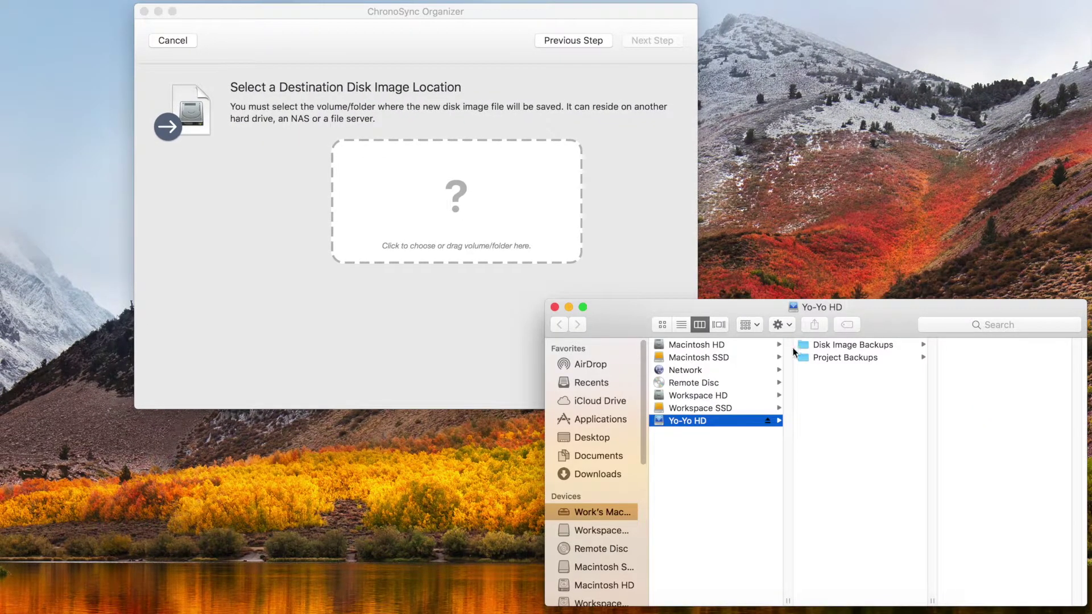
drag(803, 344, 531, 213)
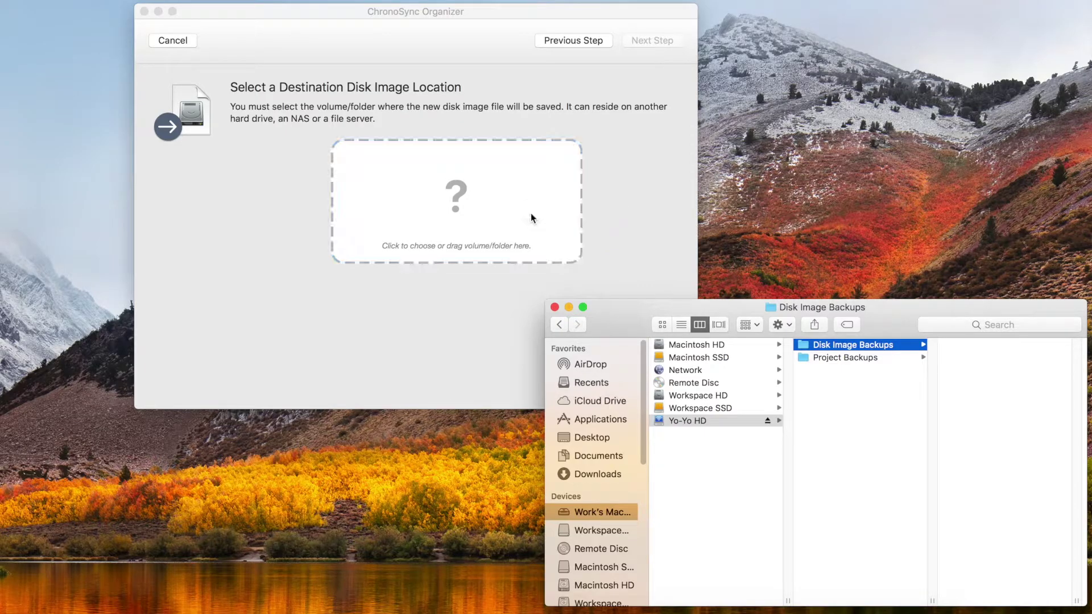
click(554, 307)
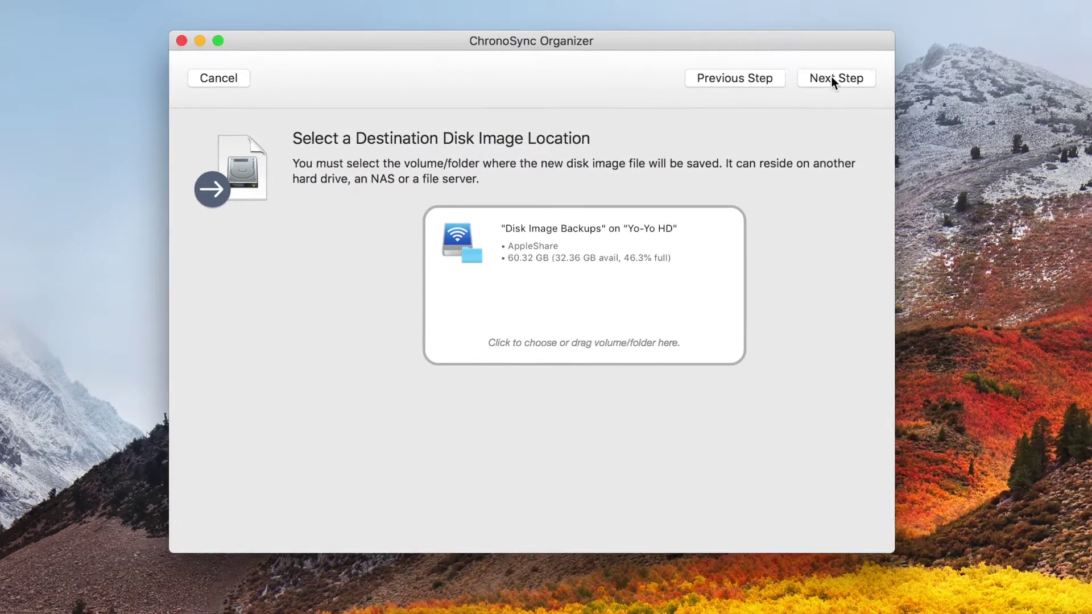
Name the task 'Backup to Pictures Disk Image' and create it
click(831, 77)
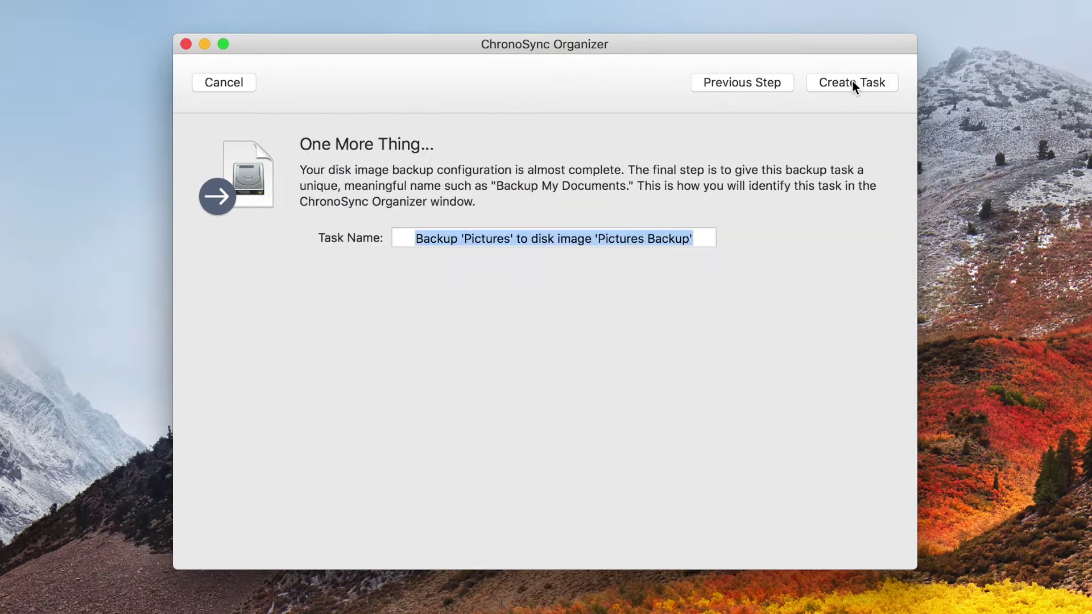
text(Backup t)
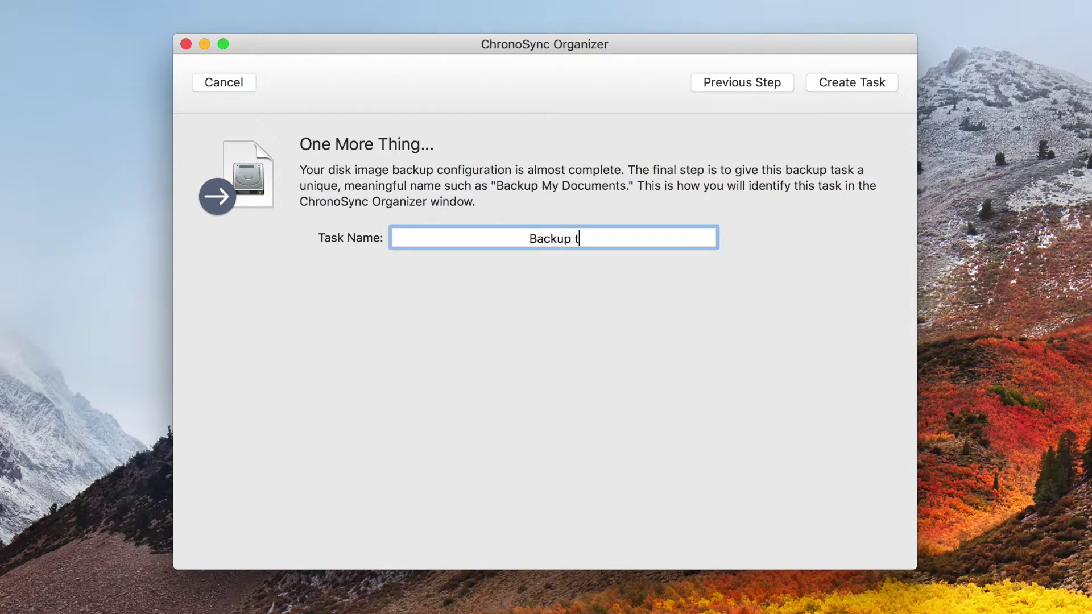
text(o Pictures Disk Image)
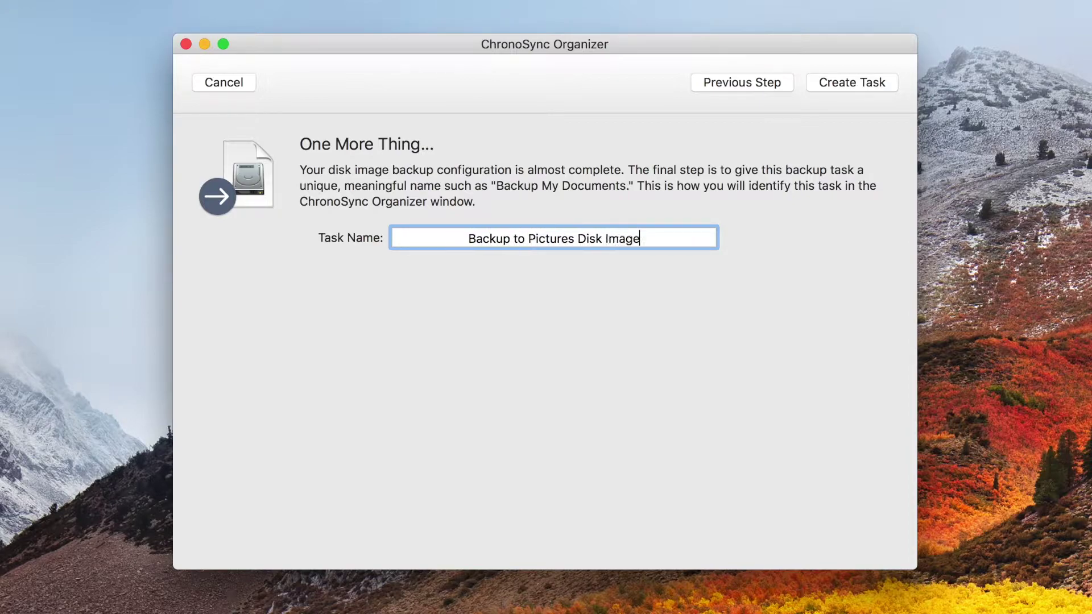
click(862, 85)
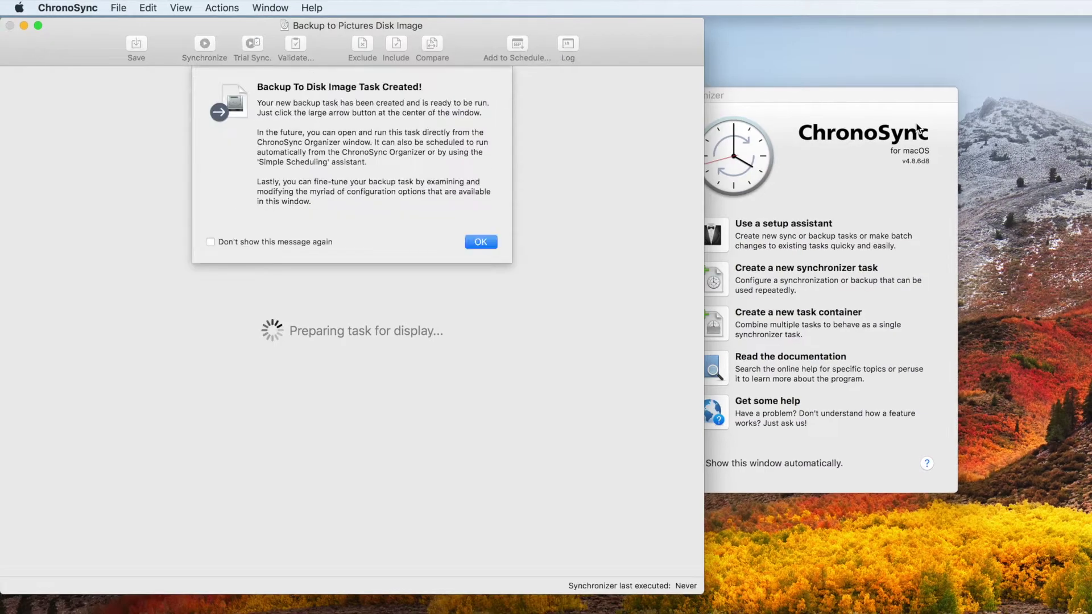
Clear the task-created and ownership warnings, run the disk image backup, and close the summary
click(482, 241)
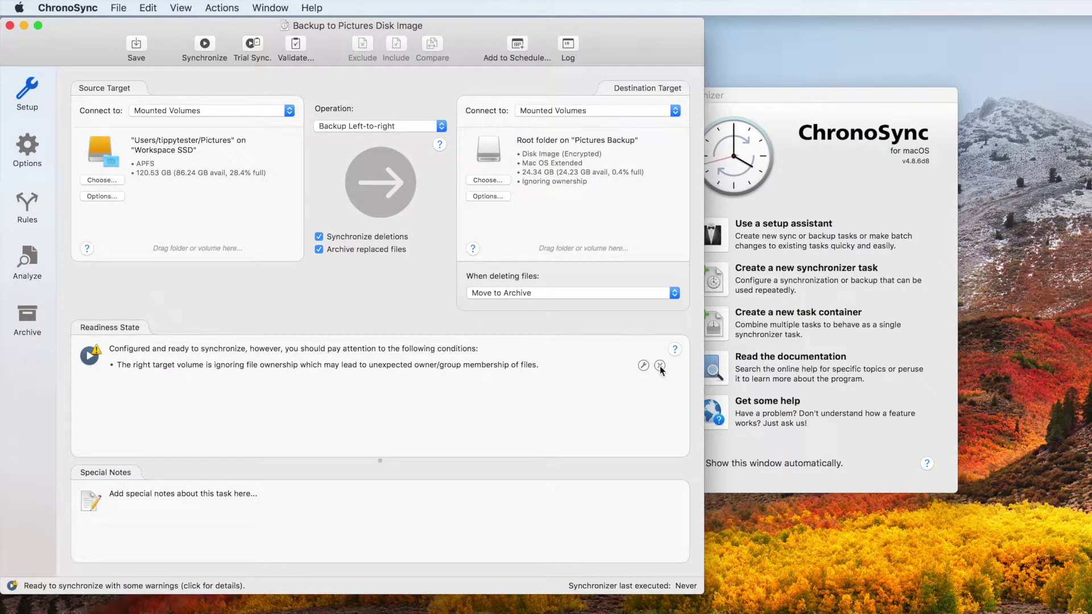
click(659, 366)
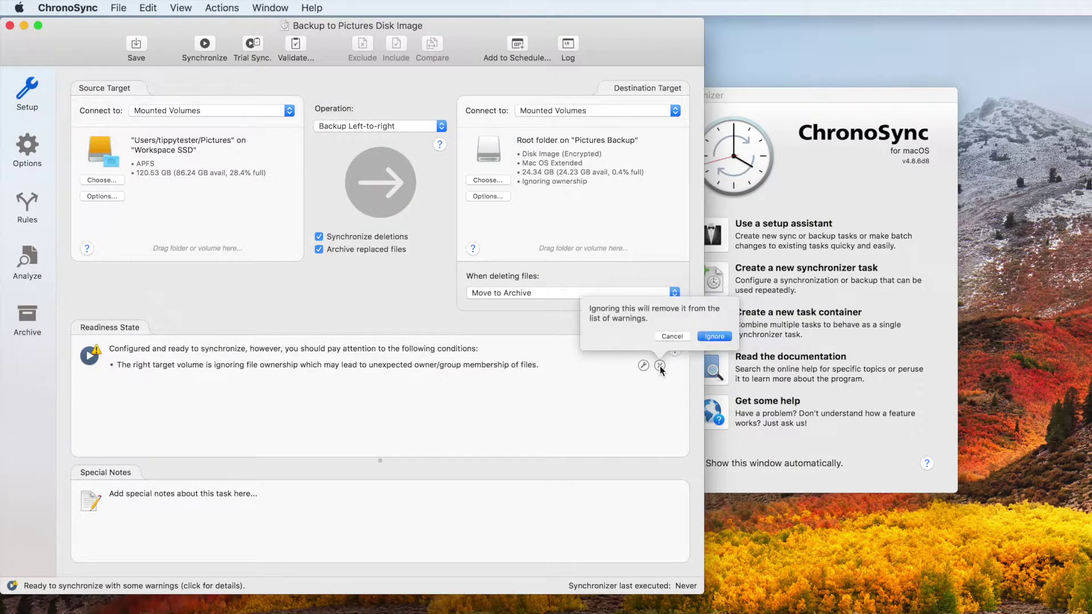
click(715, 337)
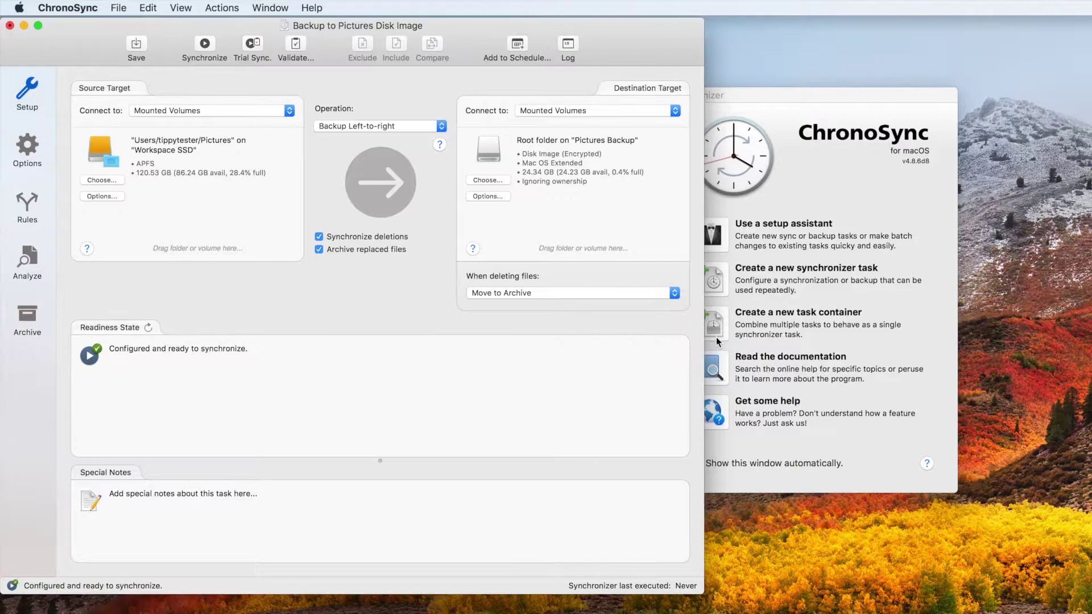
click(398, 206)
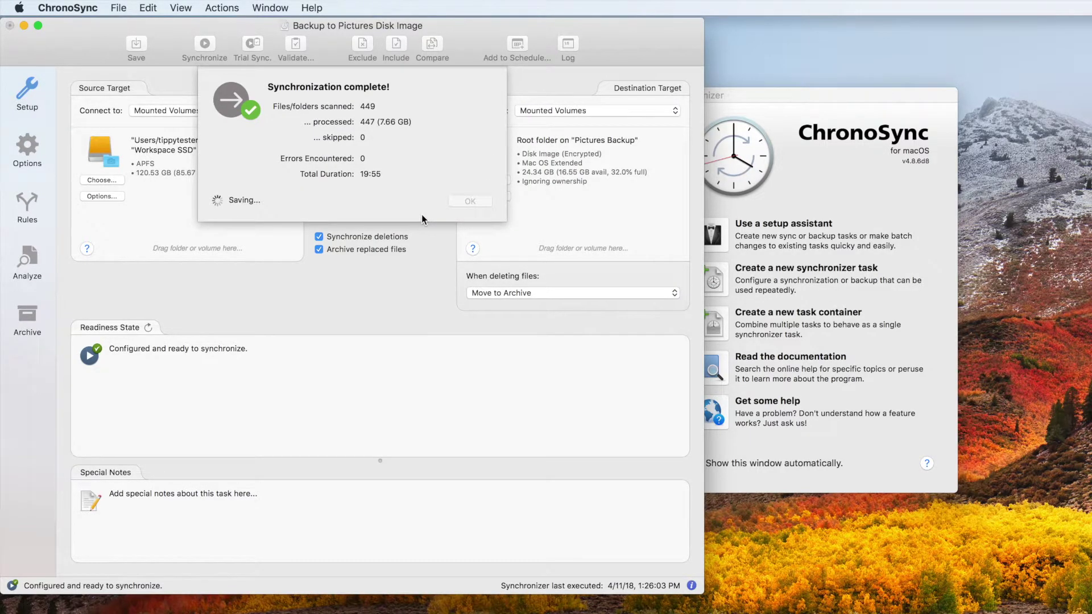
click(464, 202)
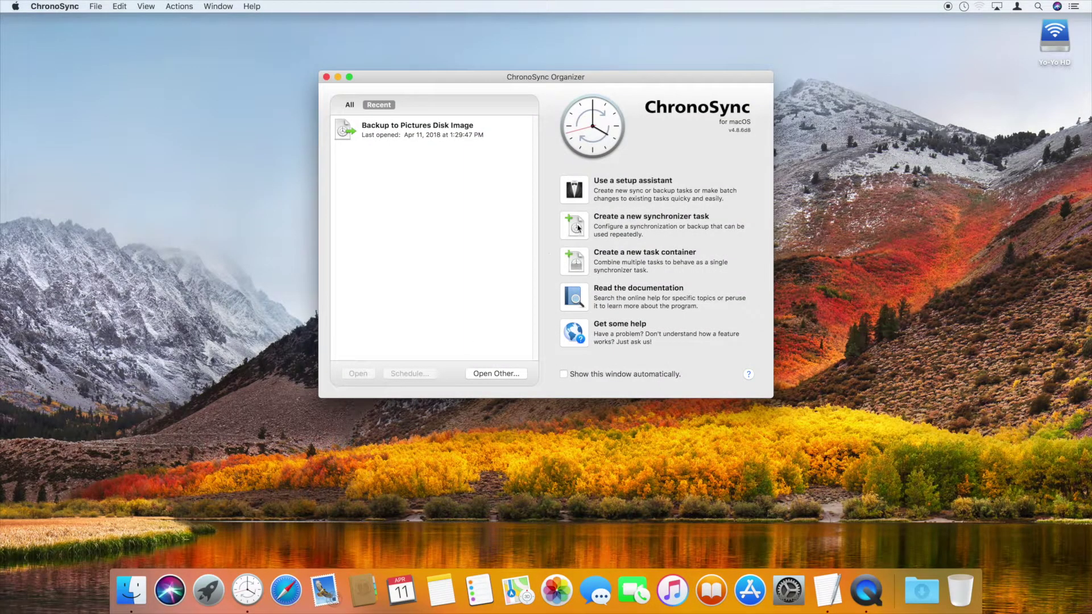
Create a new synchronizer task named 'Backup Disk Images to B2'
click(578, 228)
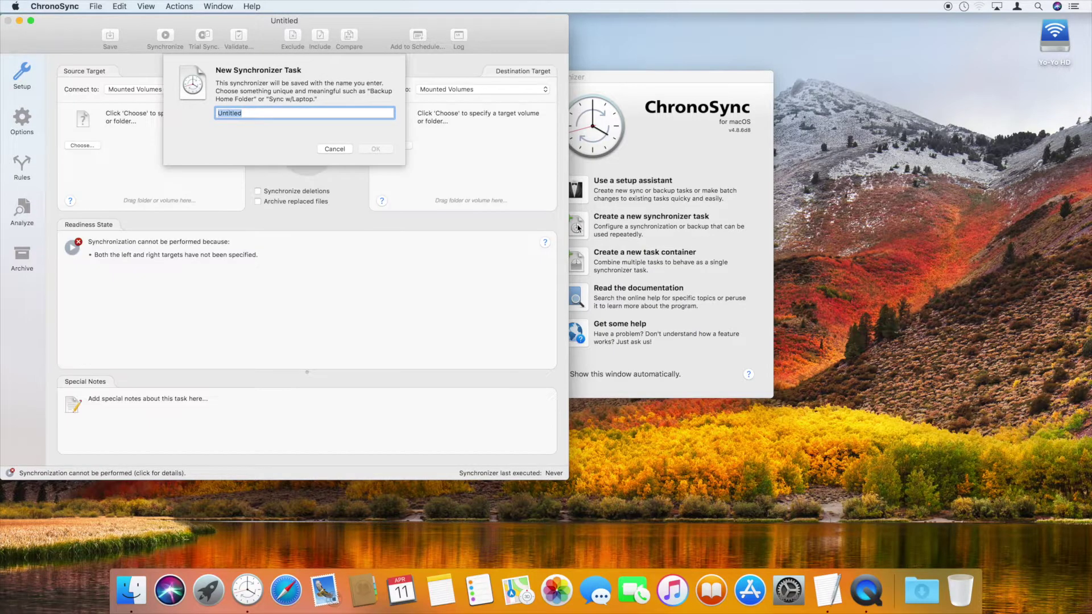
text(Backup Disk Images to B2)
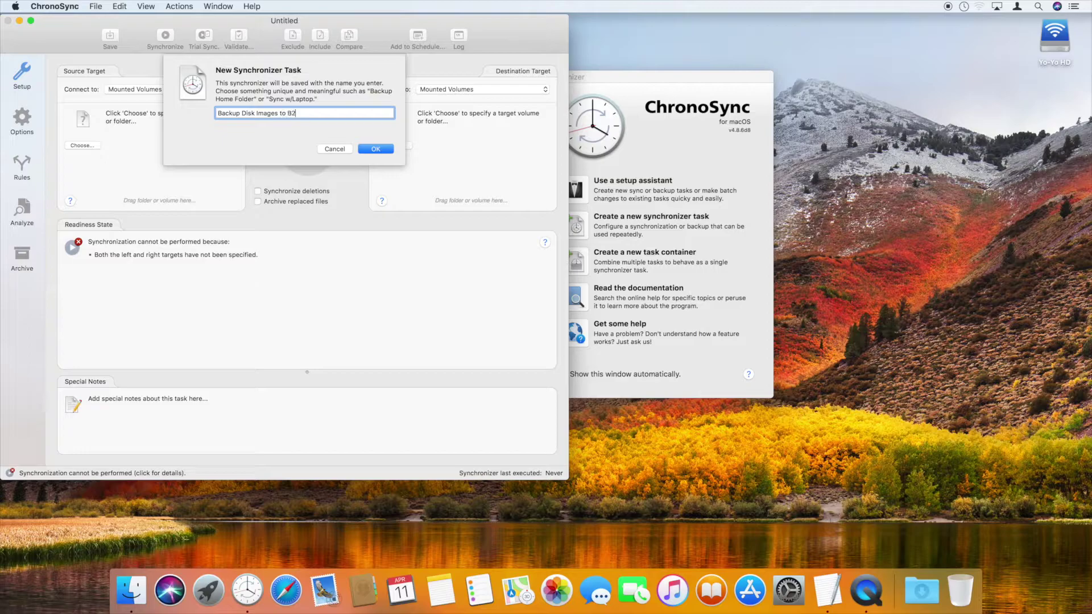
key(Return)
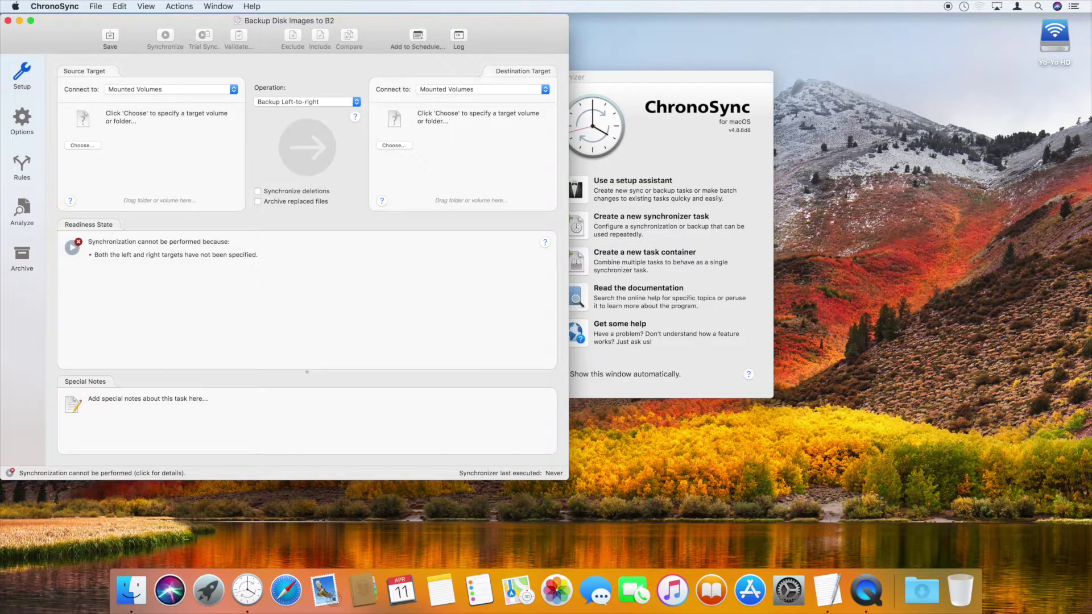
Set the Disk Image Backups folder on Yo-Yo HD as the task's source
double_click(1056, 43)
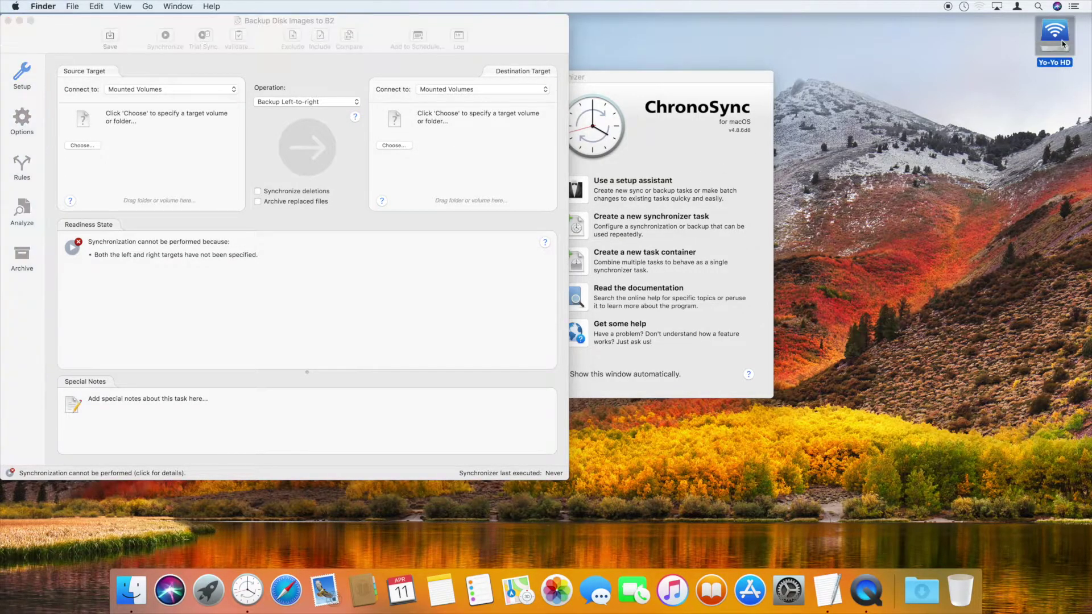
click(859, 347)
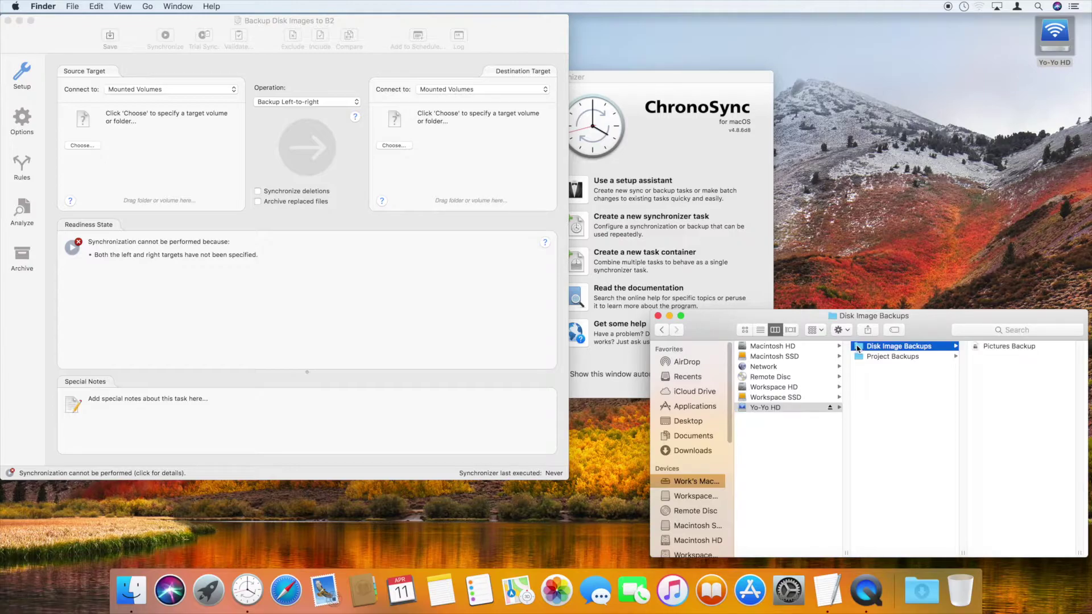
drag(853, 343, 176, 164)
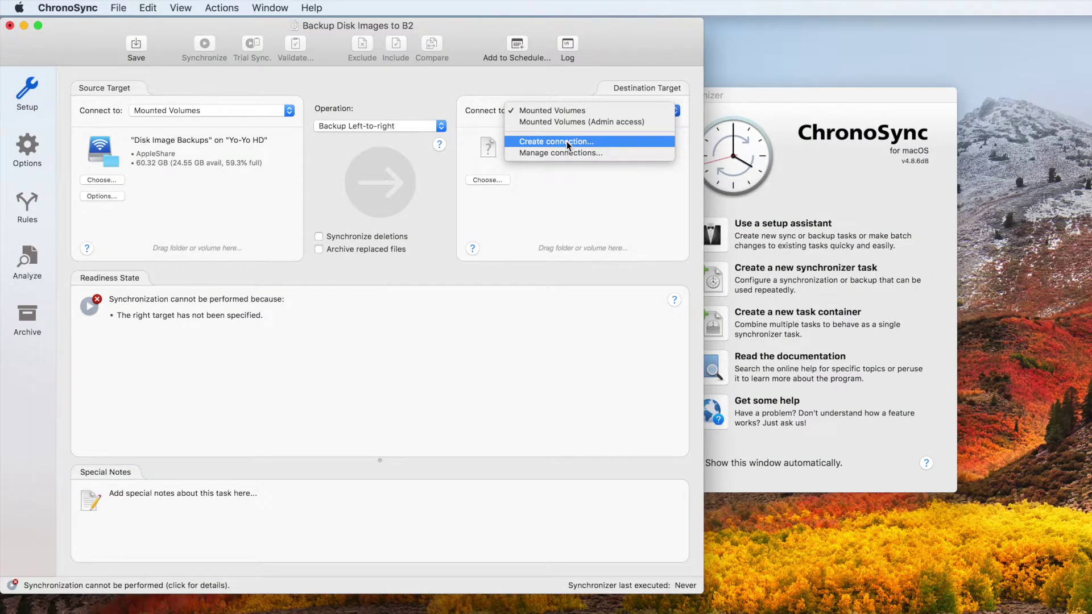
Create a Backblaze B2 connection profile named 'My B2 Storage'
click(571, 142)
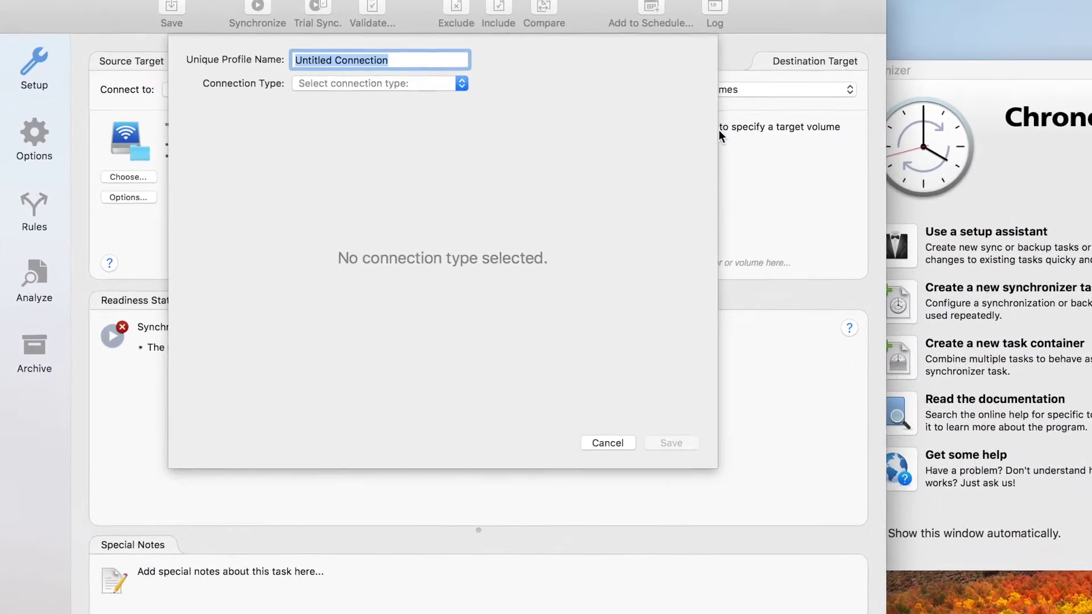
text(My B2 Storage)
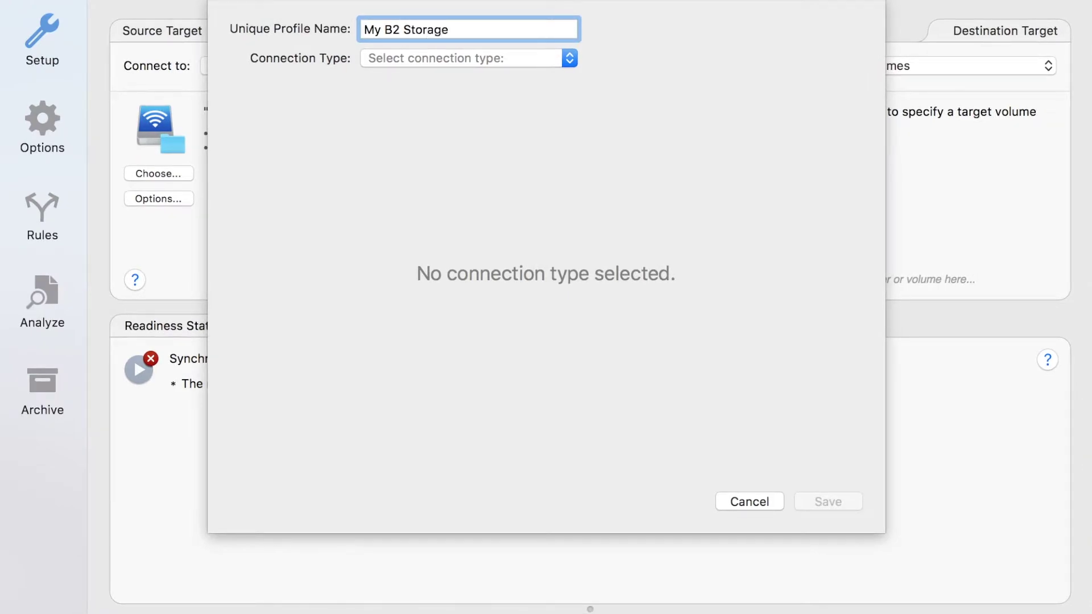
click(523, 59)
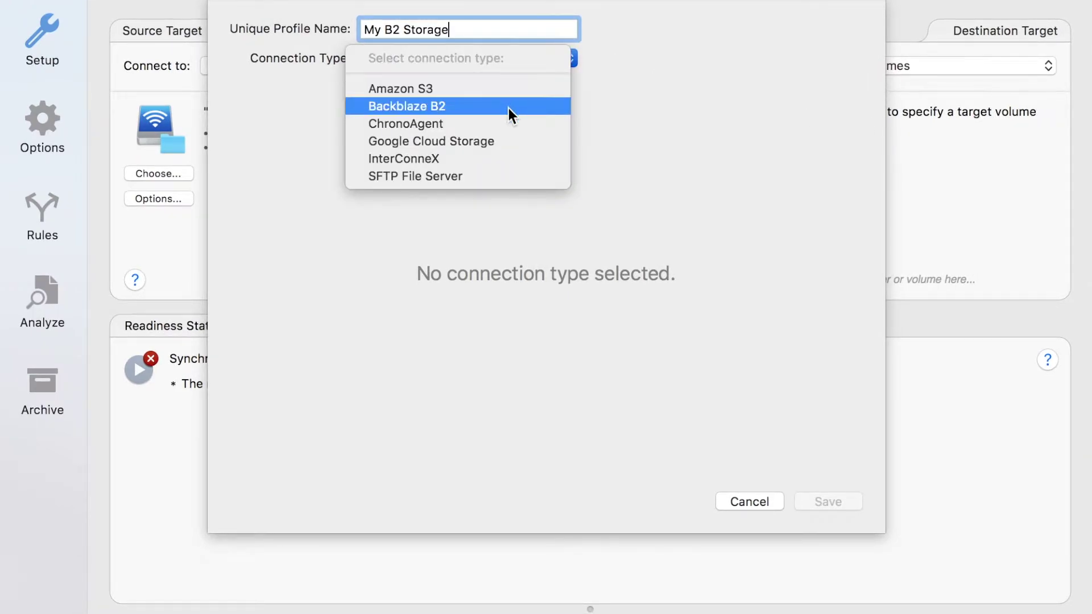
key(Down)
key(Down)
key(Return)
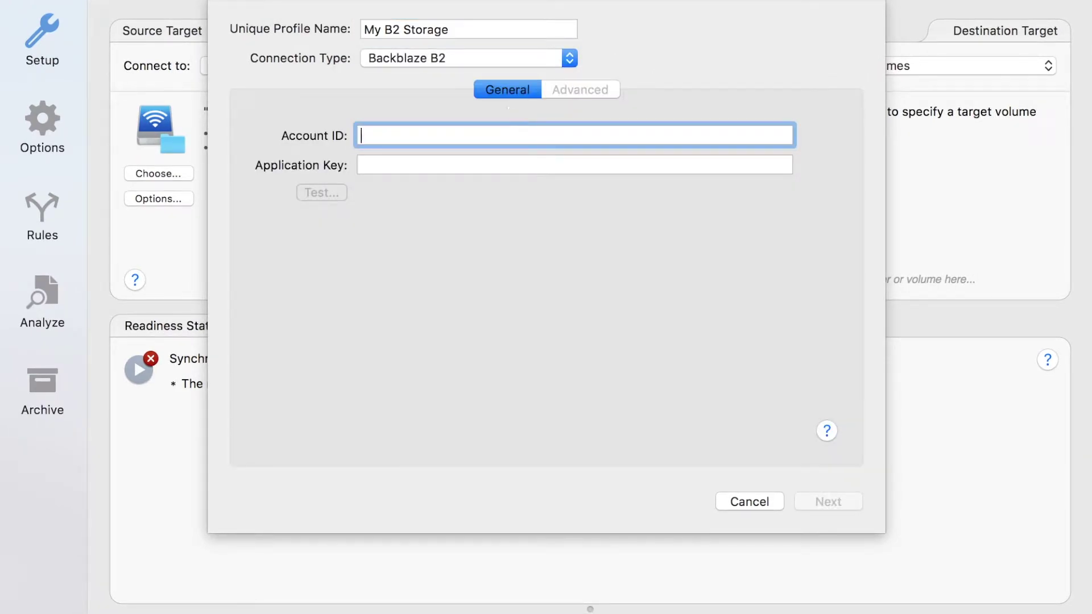
Paste the B2 account ID and application key, and test the credentials
key(super+v)
click(574, 165)
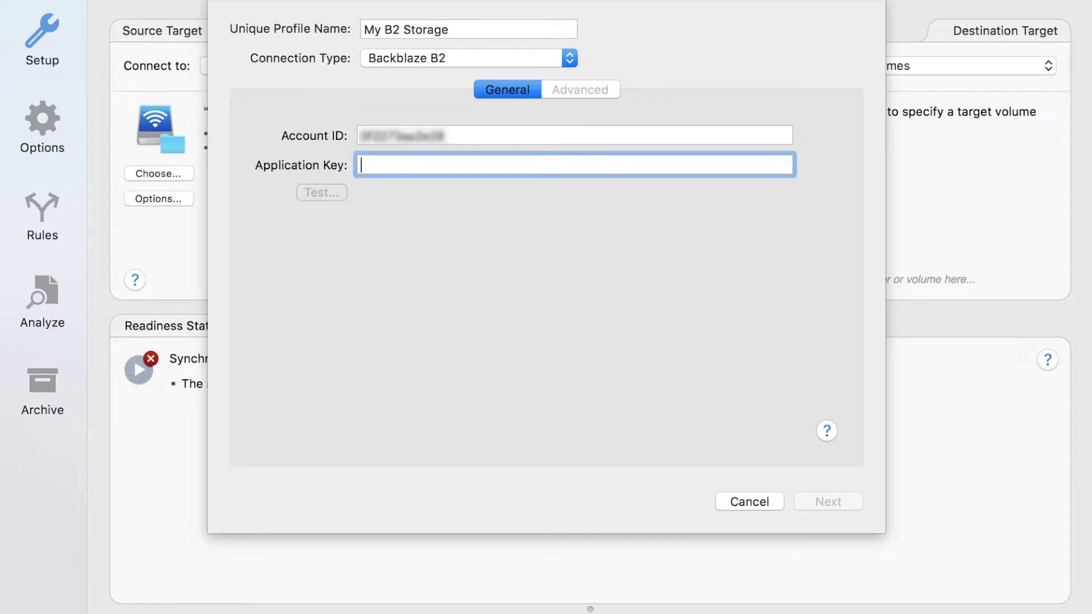
key(super+v)
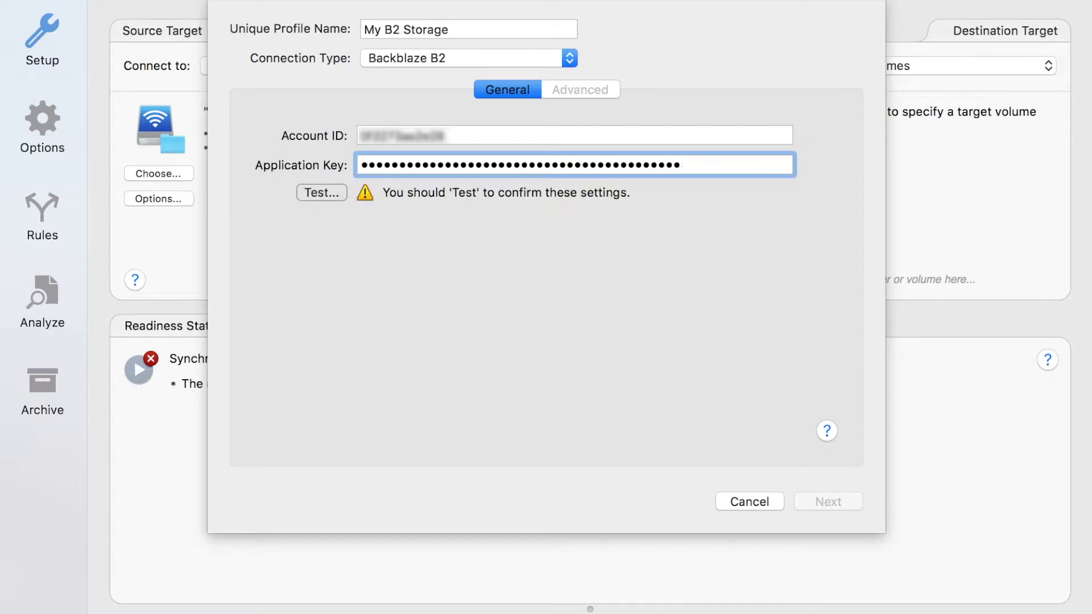
click(322, 193)
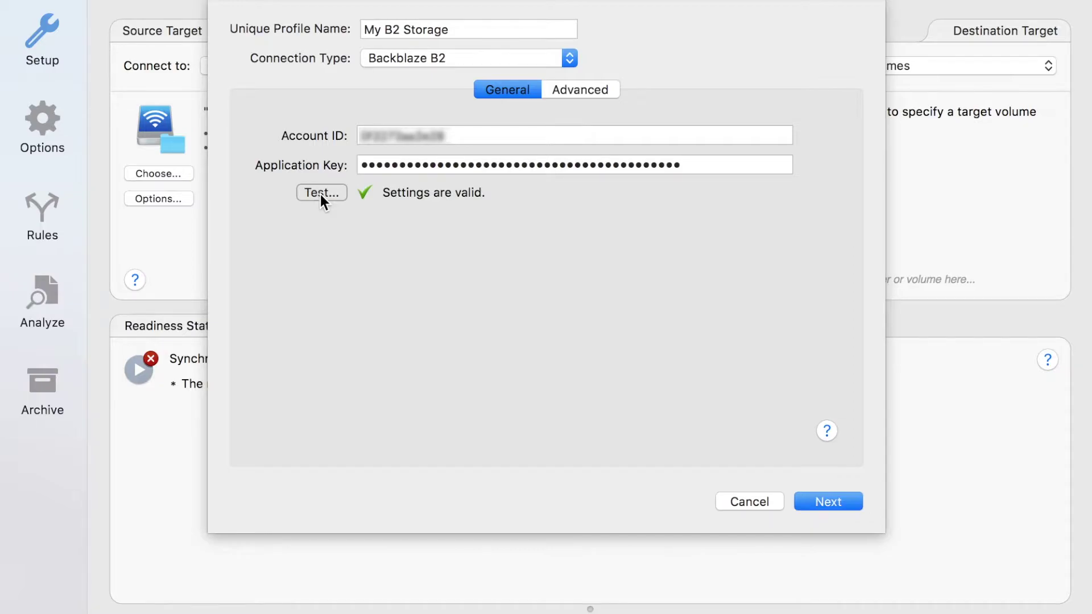
click(835, 501)
Save the profile and choose the Tippy-Tester folder in the econ-disk-images bucket as destination
click(834, 501)
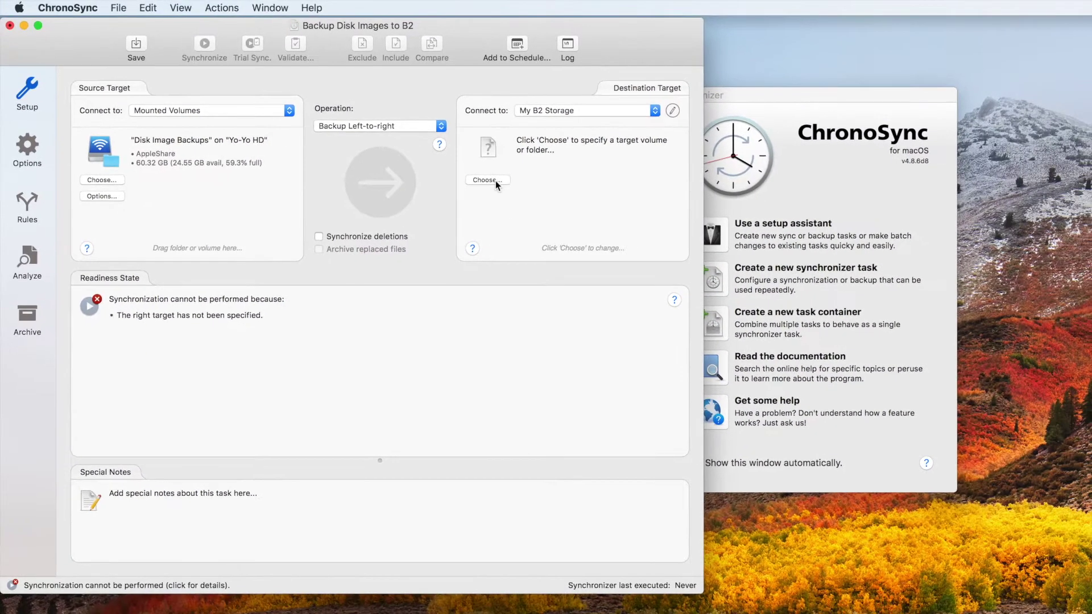
click(562, 178)
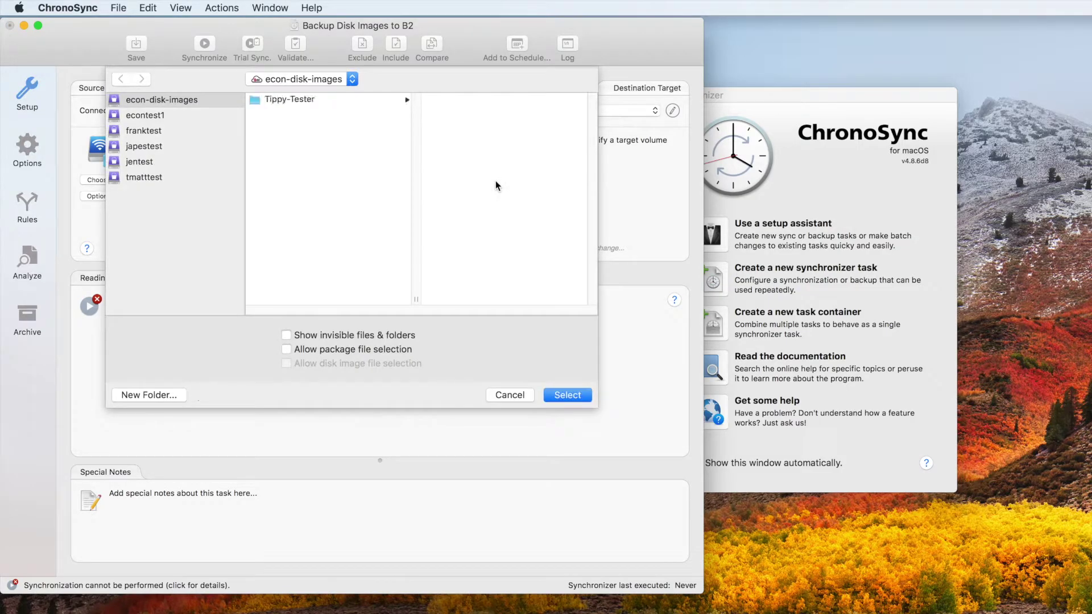
click(311, 100)
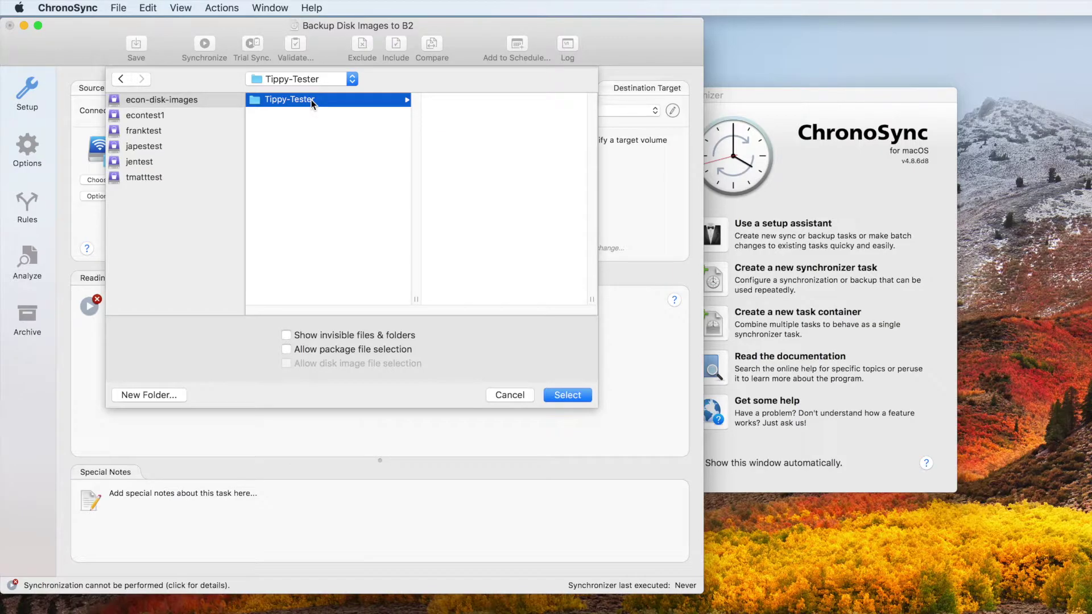
click(566, 395)
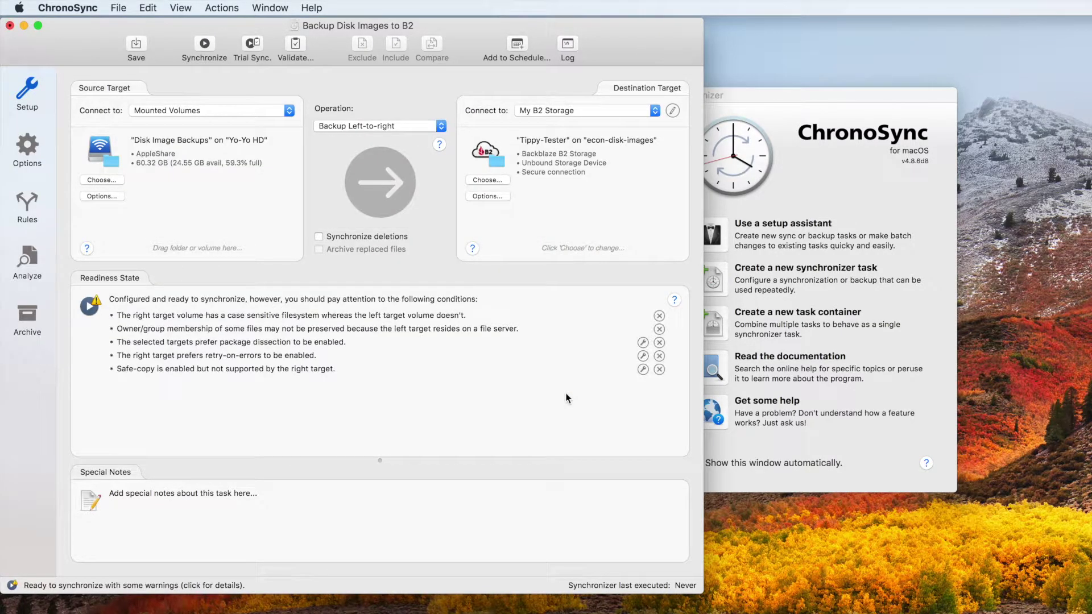
Ignore the case-sensitive filesystem and owner/group membership warnings
click(660, 317)
click(709, 291)
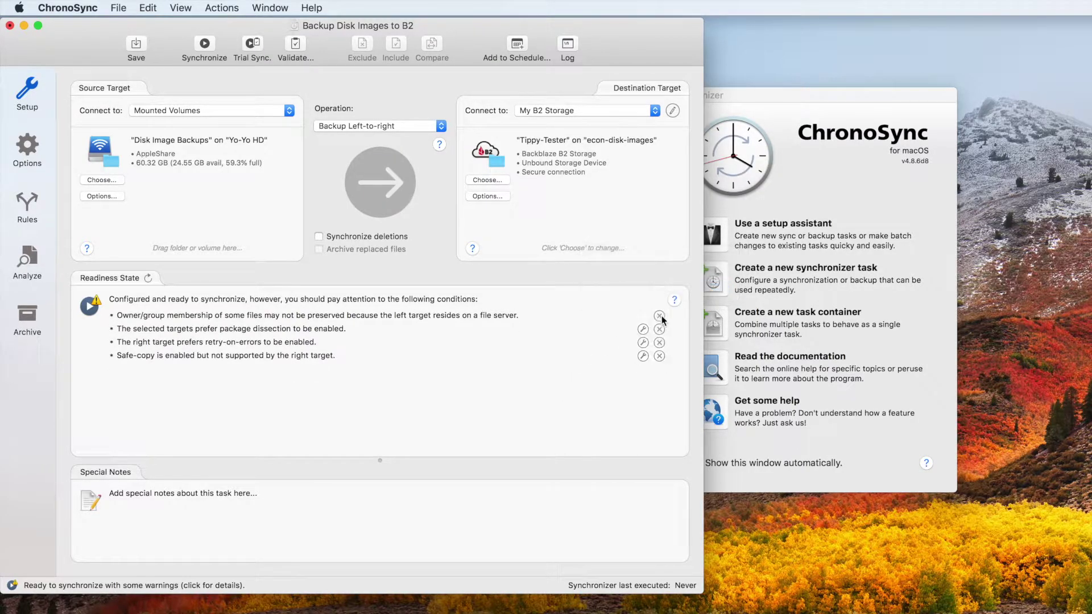
click(659, 316)
click(713, 288)
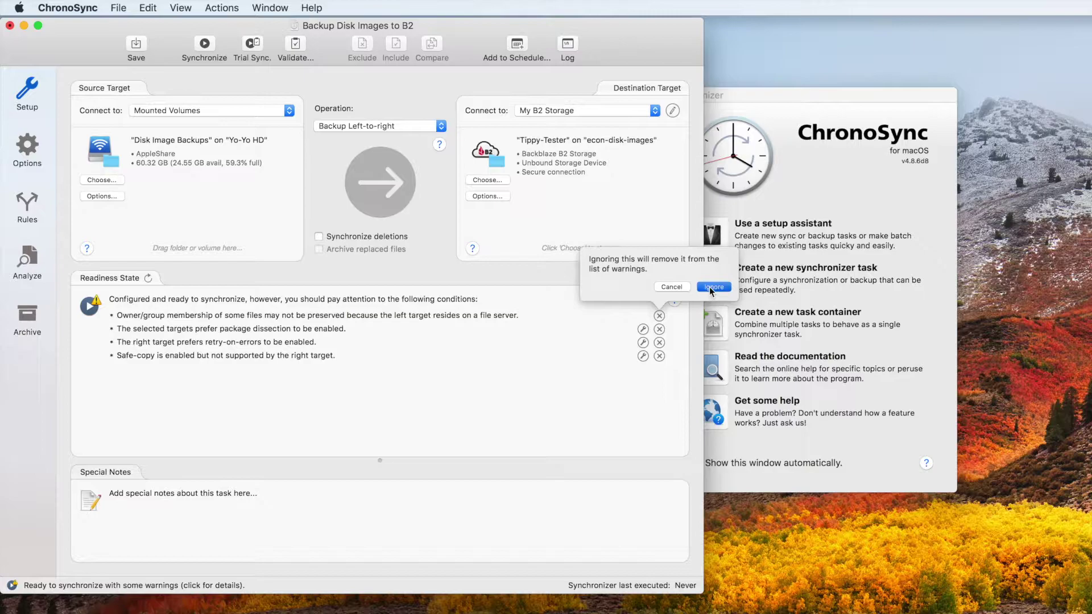
Fix the package dissection, retry-on-errors and safe-copy warnings
click(646, 316)
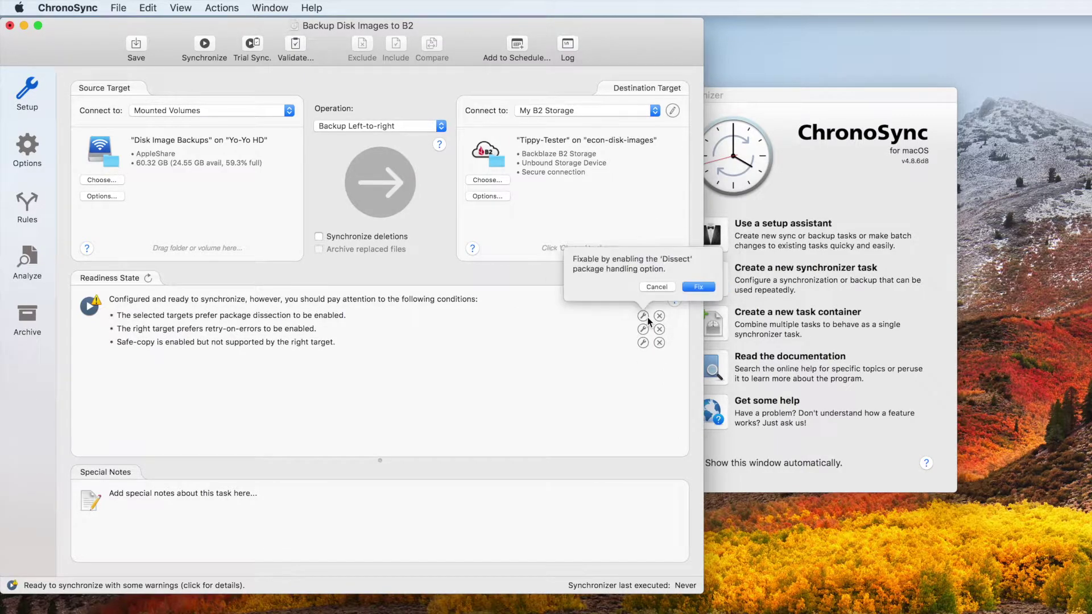
click(698, 287)
click(644, 316)
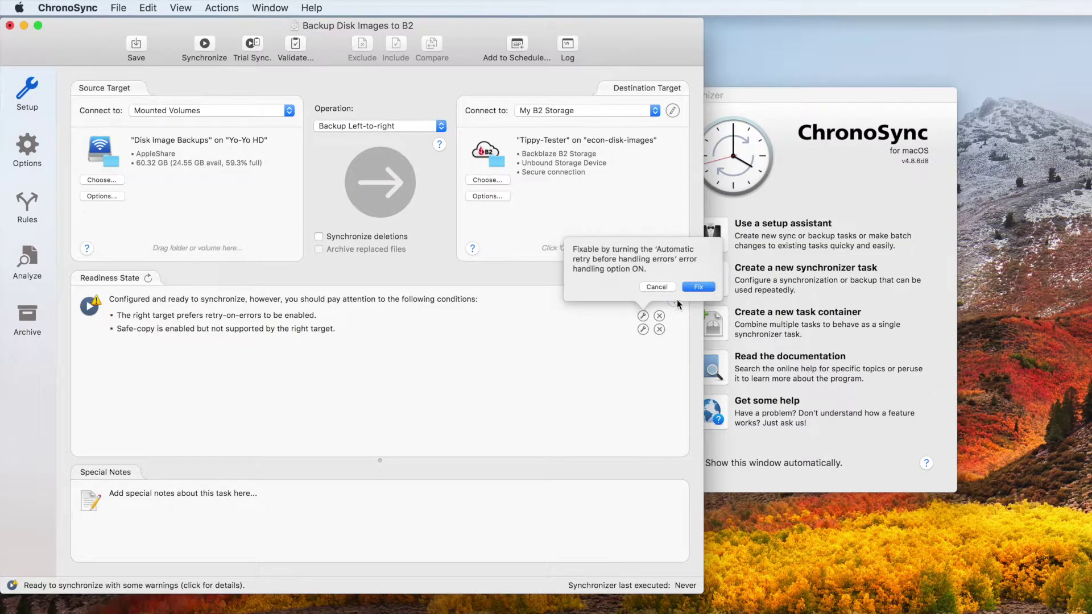
click(698, 287)
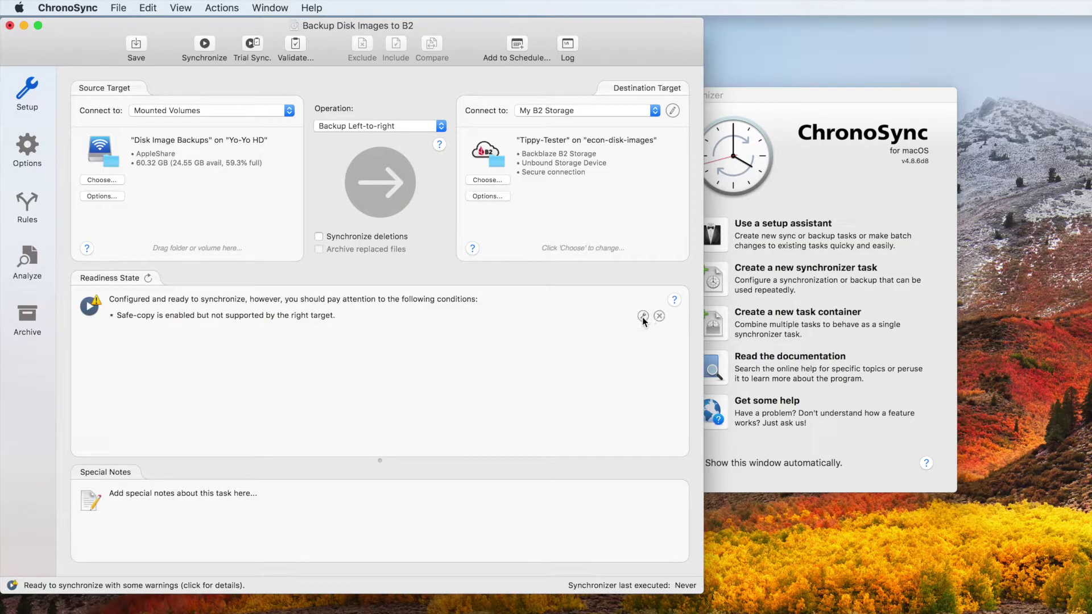
click(642, 316)
click(693, 289)
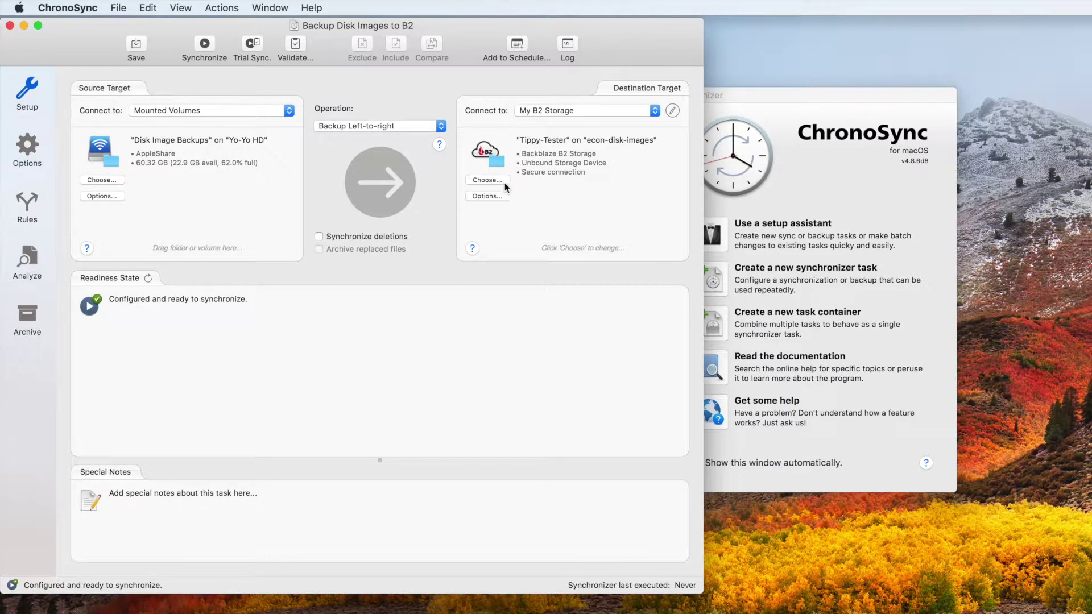
click(352, 126)
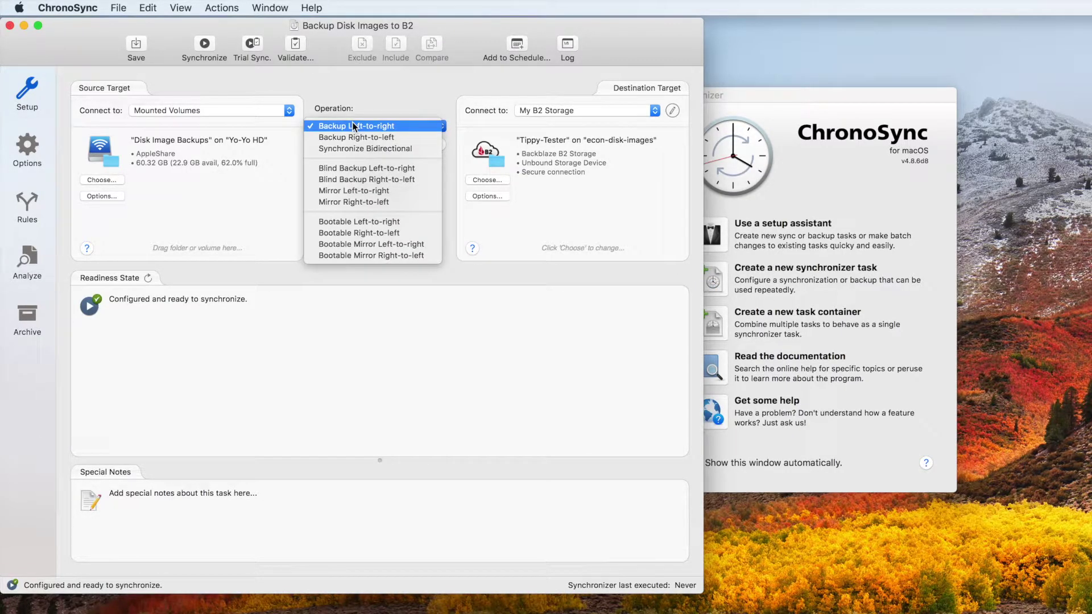
Set the operation to Mirror Left-to-right and Max. Concurrent Operations to 6
click(362, 193)
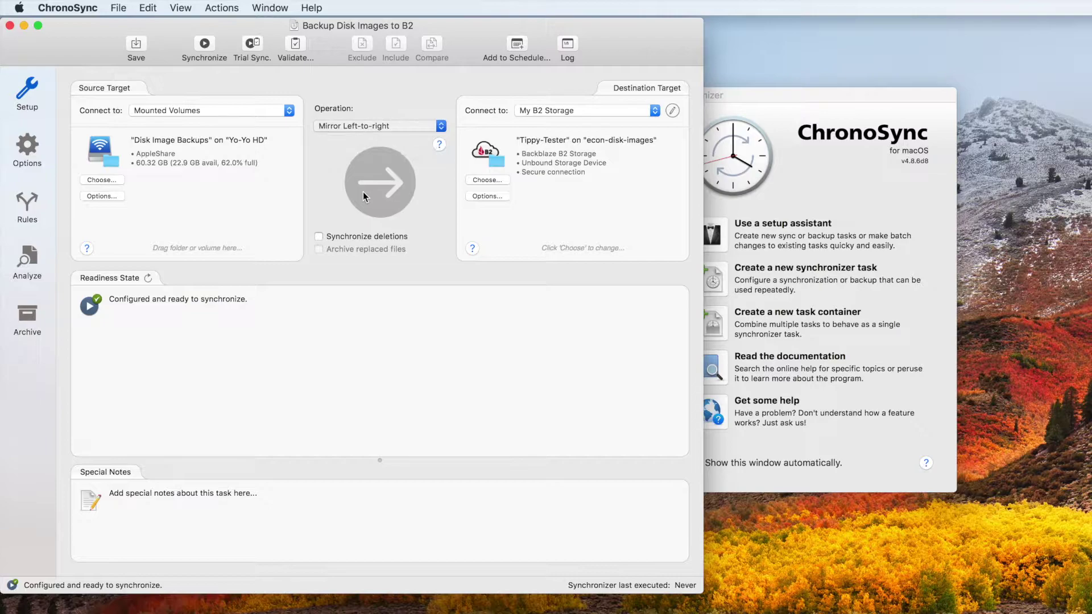
click(32, 147)
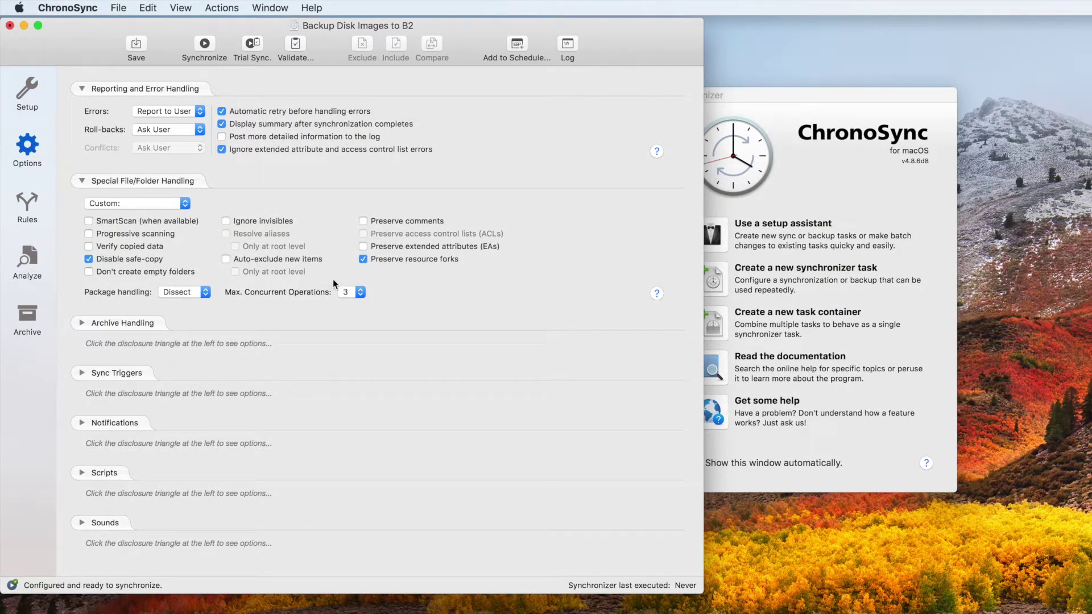
click(354, 292)
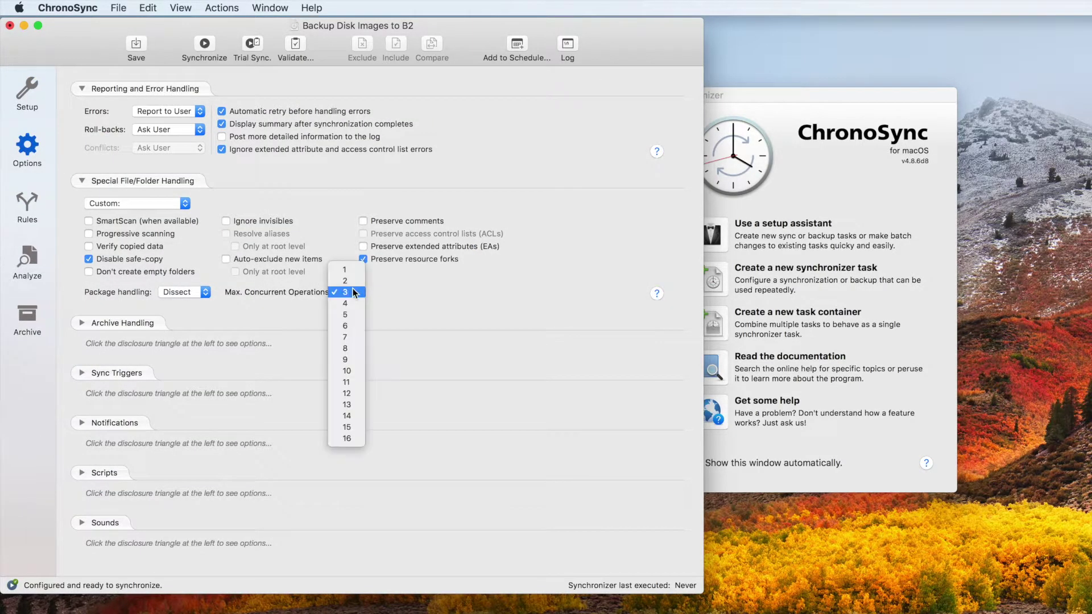
click(353, 326)
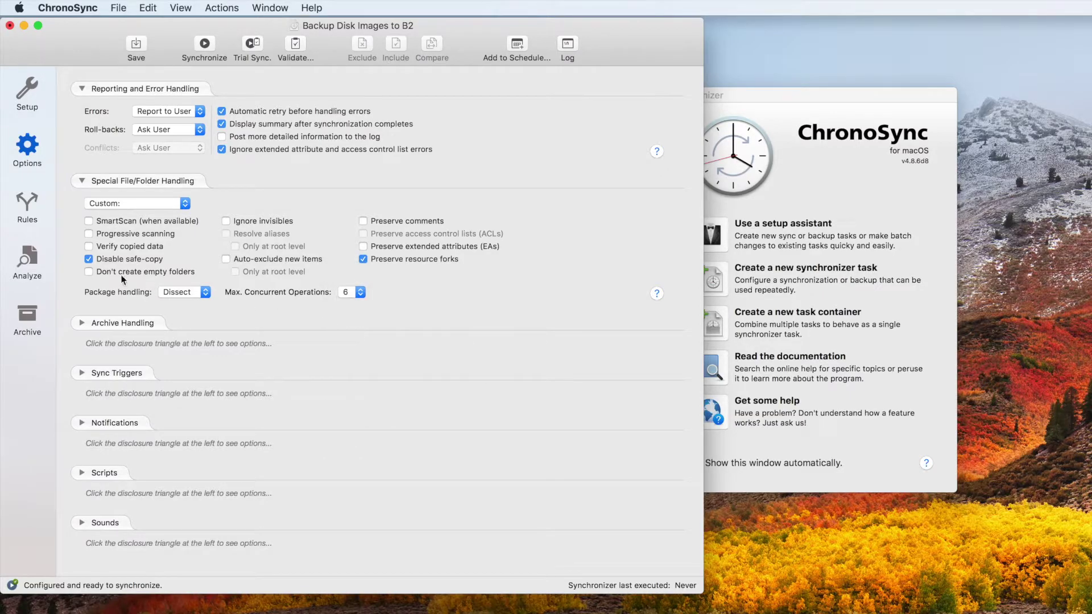
Exclude .DS_Store from the B2 task in Analyze, then run the sync to completion
click(26, 256)
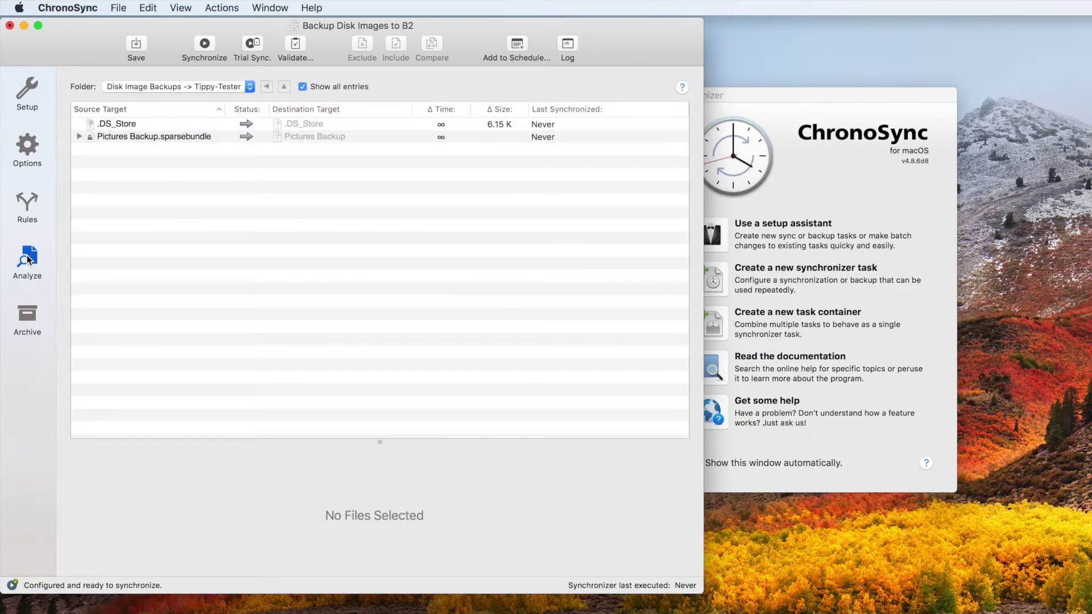
click(247, 125)
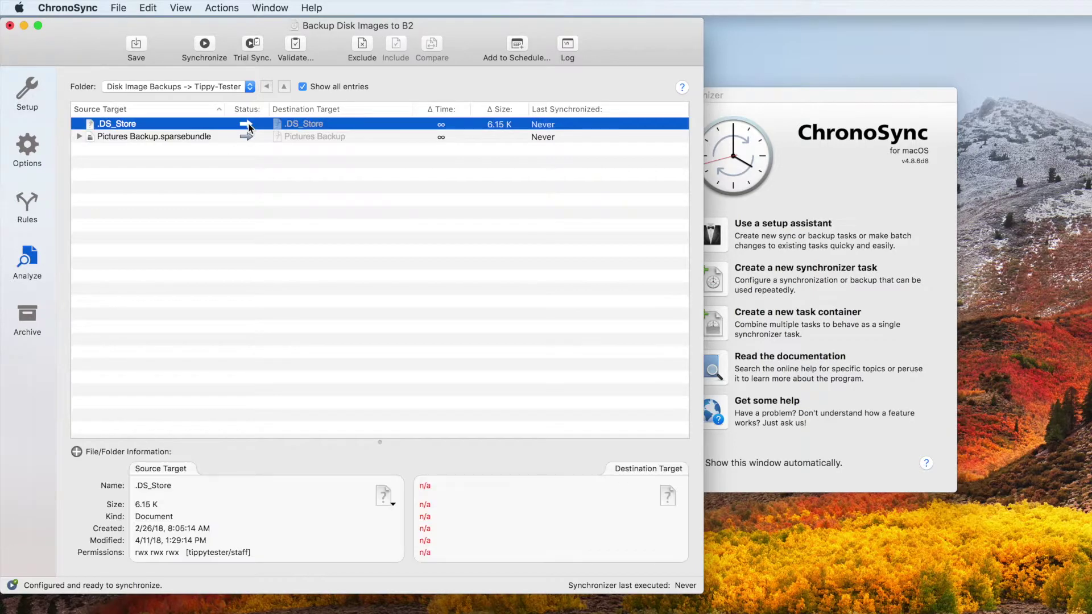
right_click(249, 126)
click(273, 165)
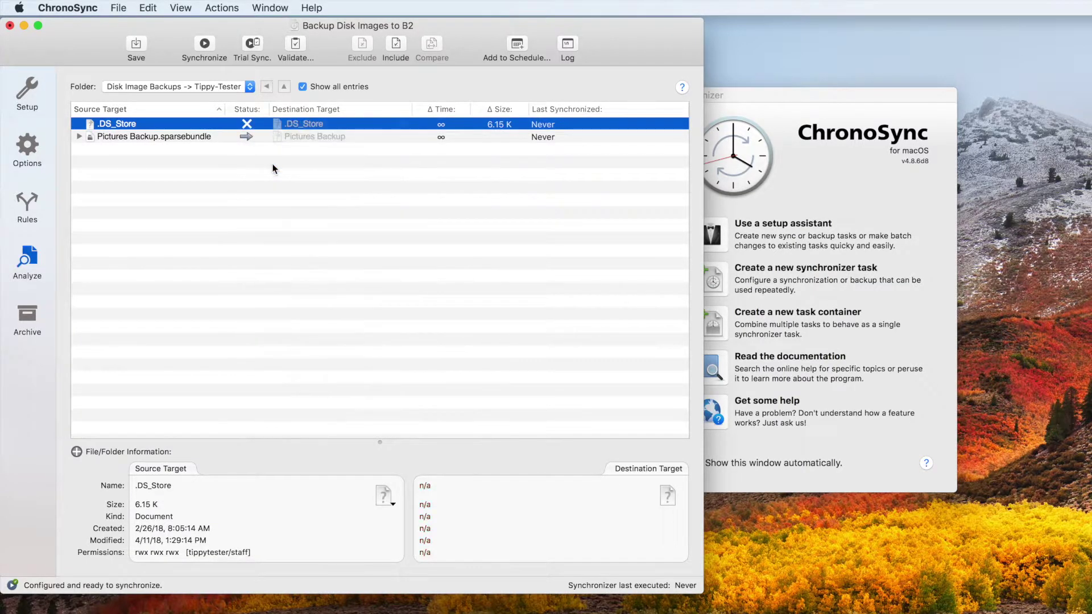
click(202, 44)
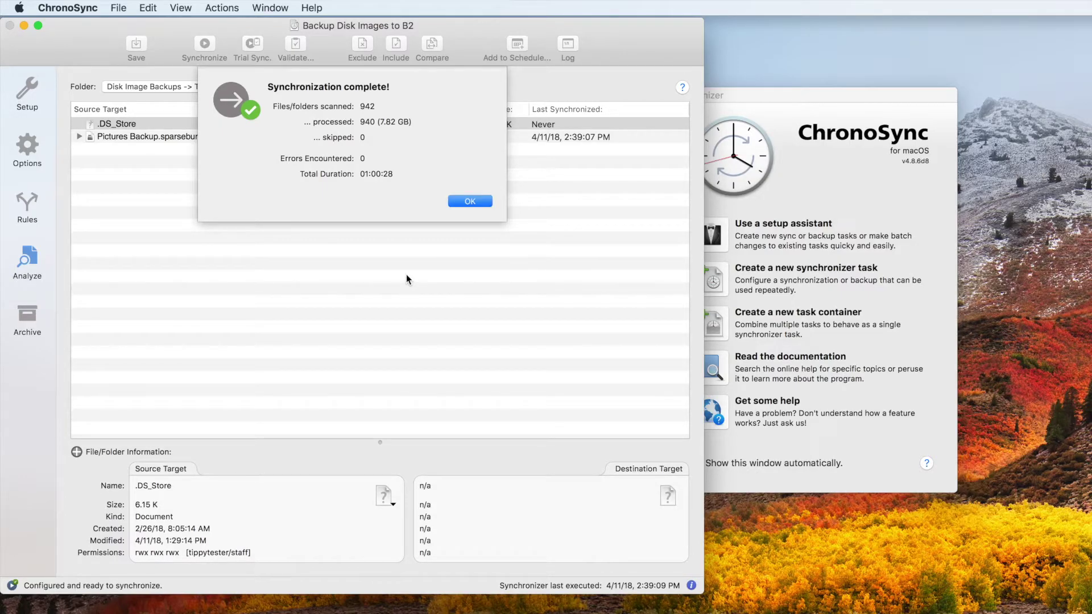
click(471, 201)
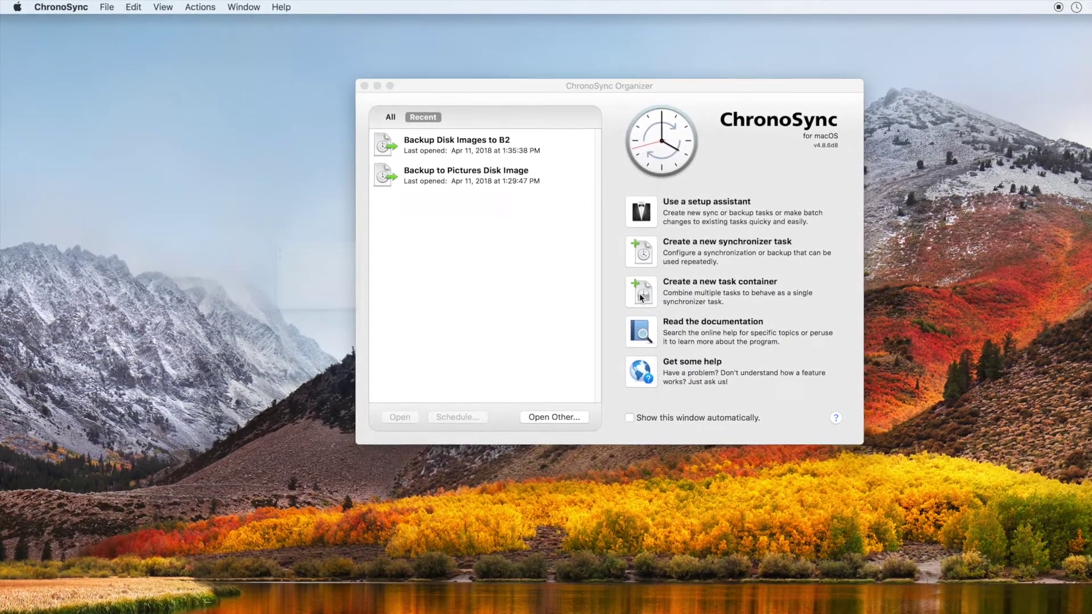
Add a new task container named 'Full Backup Scheme'
click(615, 284)
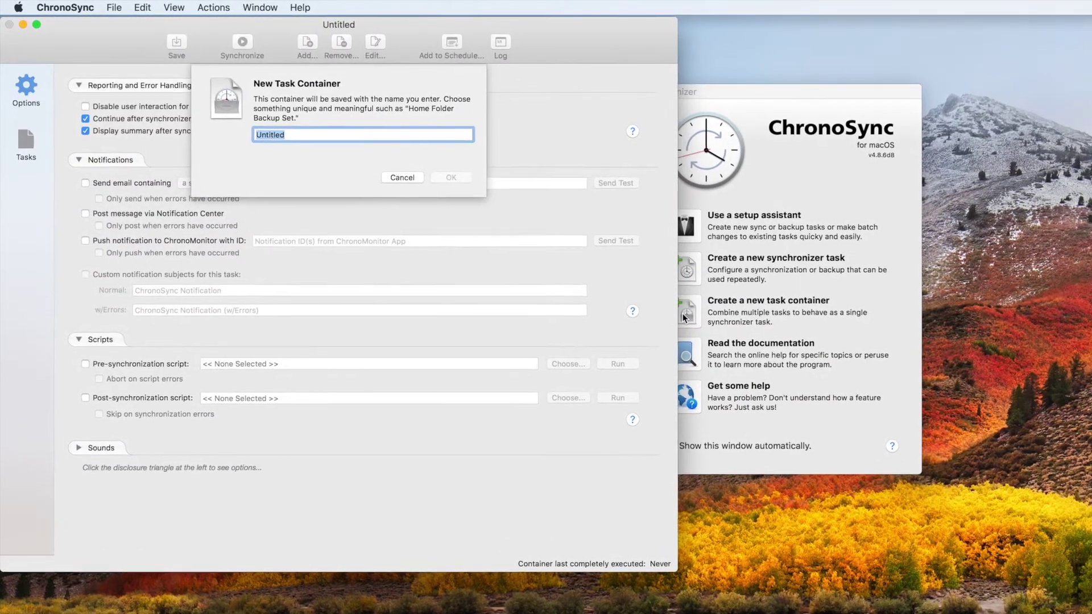
text(Full Backup )
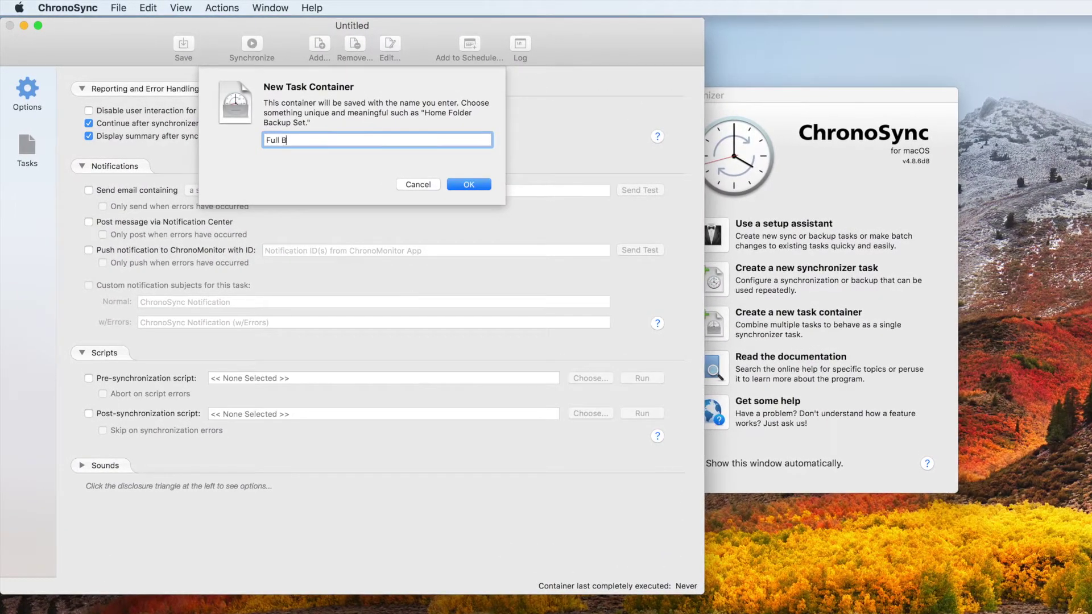
text(Scheme)
click(489, 186)
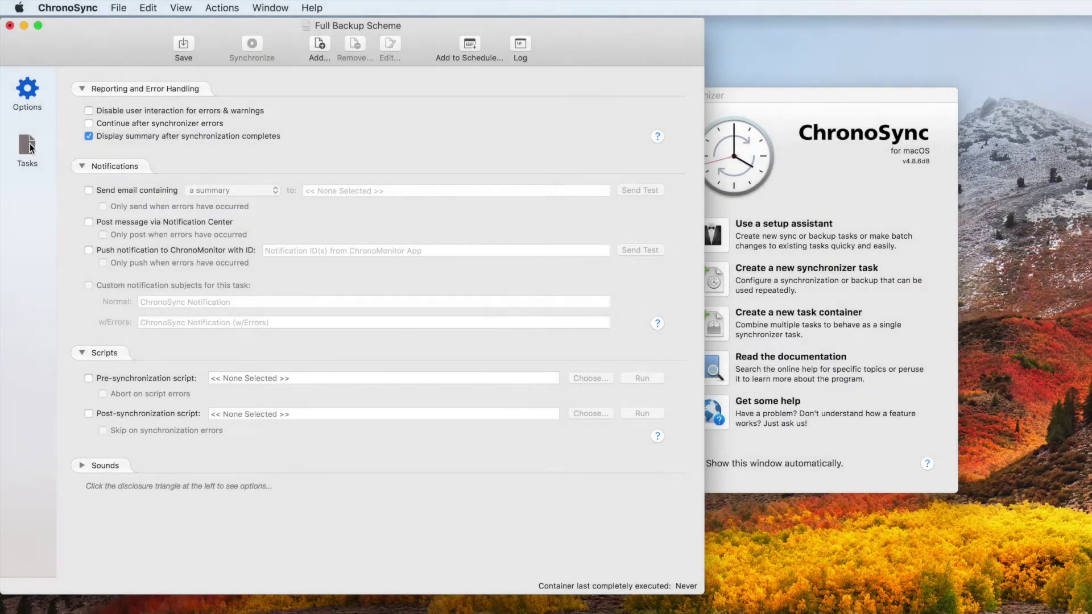
Add 'Backup to Pictures Disk Image' and 'Backup Disk Images to B2' to the container and run it
click(29, 146)
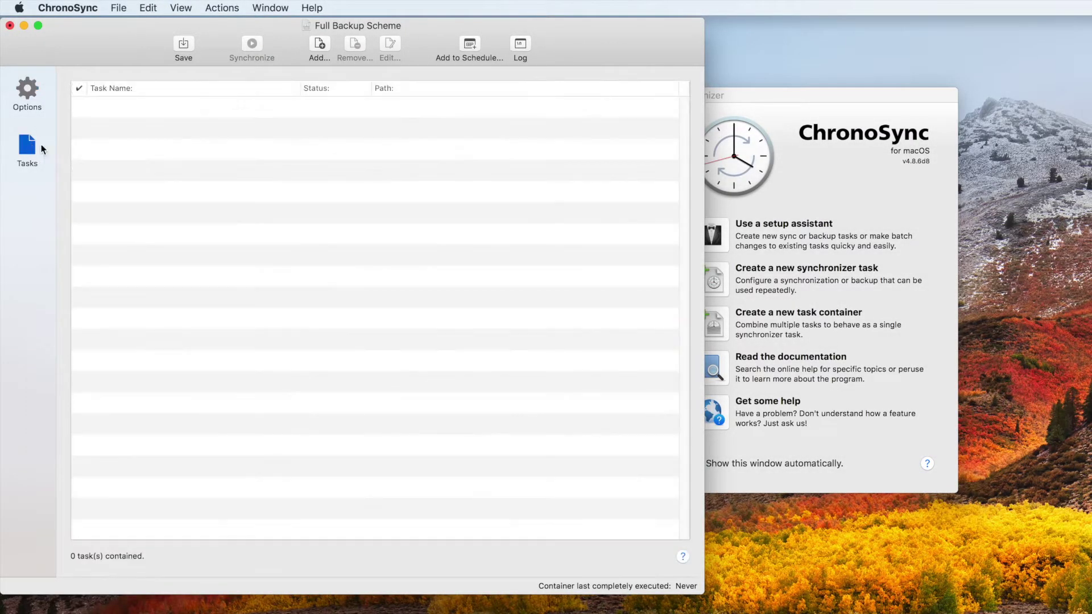
click(790, 186)
click(422, 227)
drag(422, 227, 242, 162)
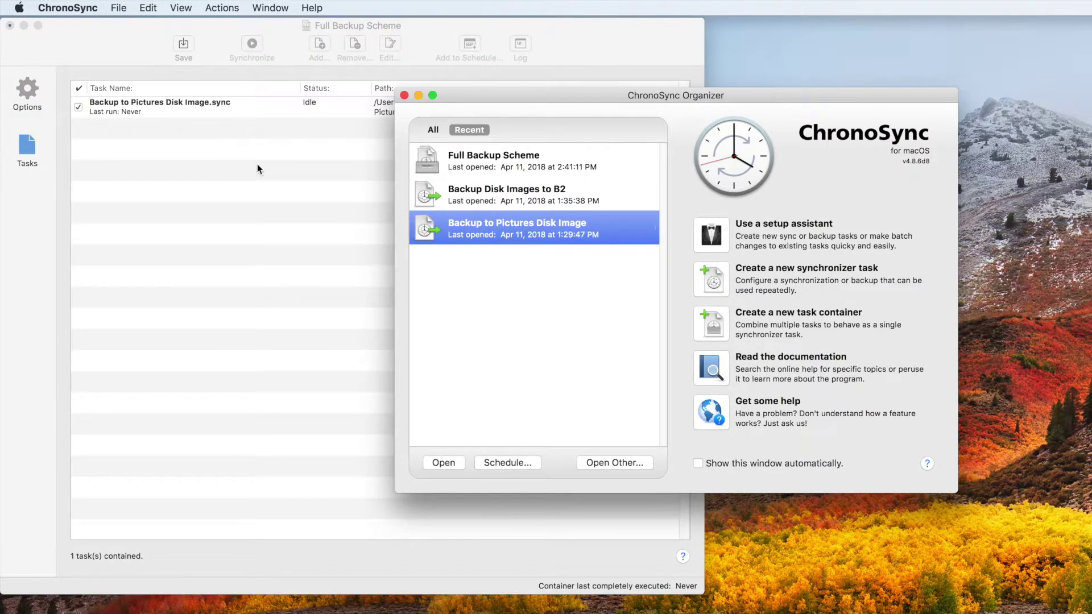
click(423, 194)
drag(424, 194, 301, 169)
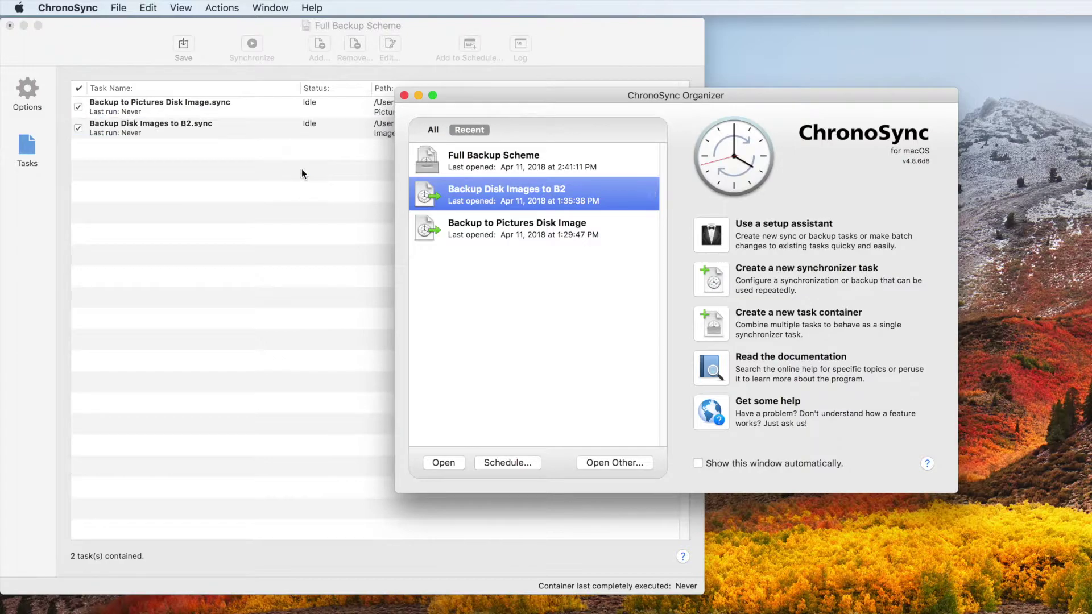
click(301, 169)
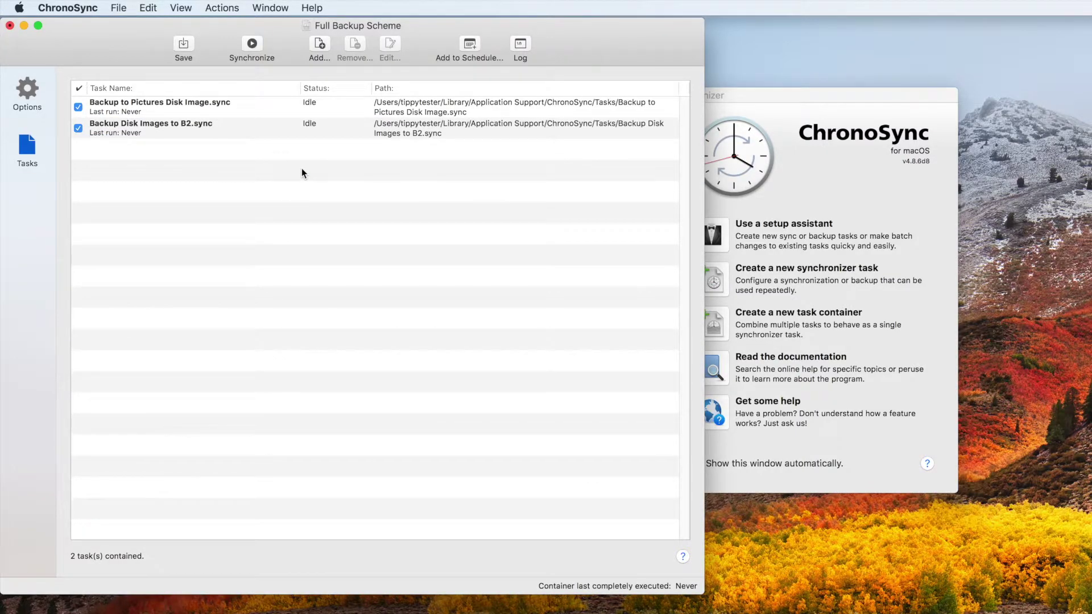
click(257, 43)
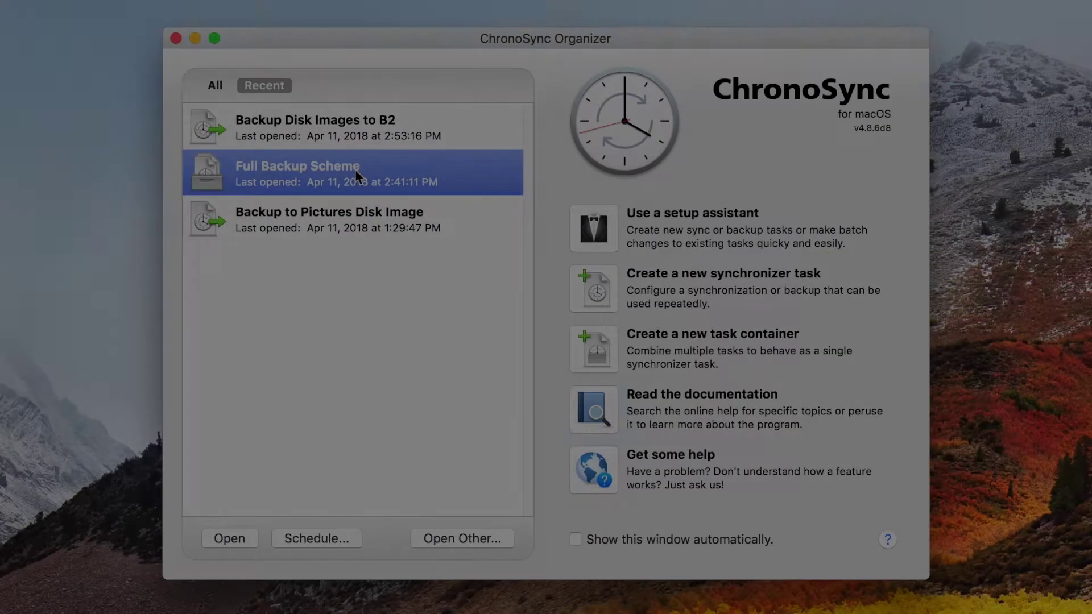
Open the Add Scheduled Task dialog for Full Backup Scheme from the Organizer
right_click(355, 171)
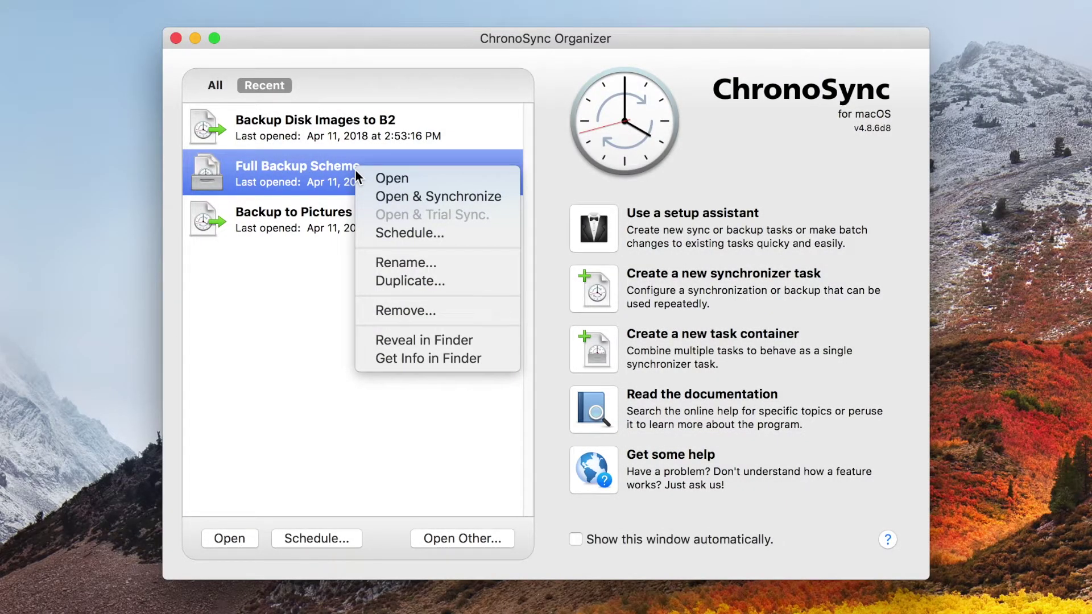
click(391, 238)
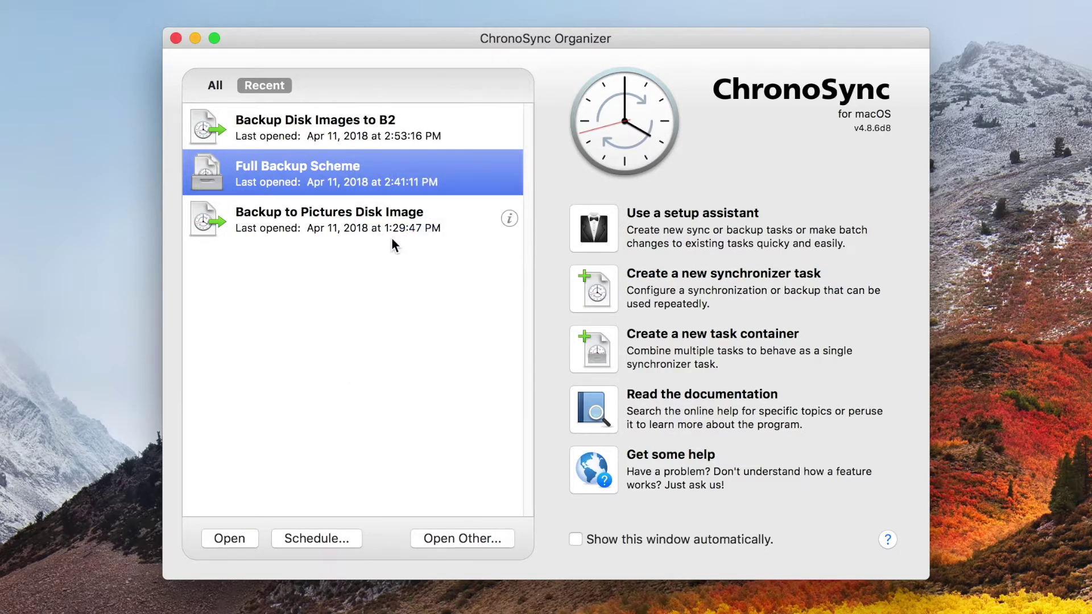